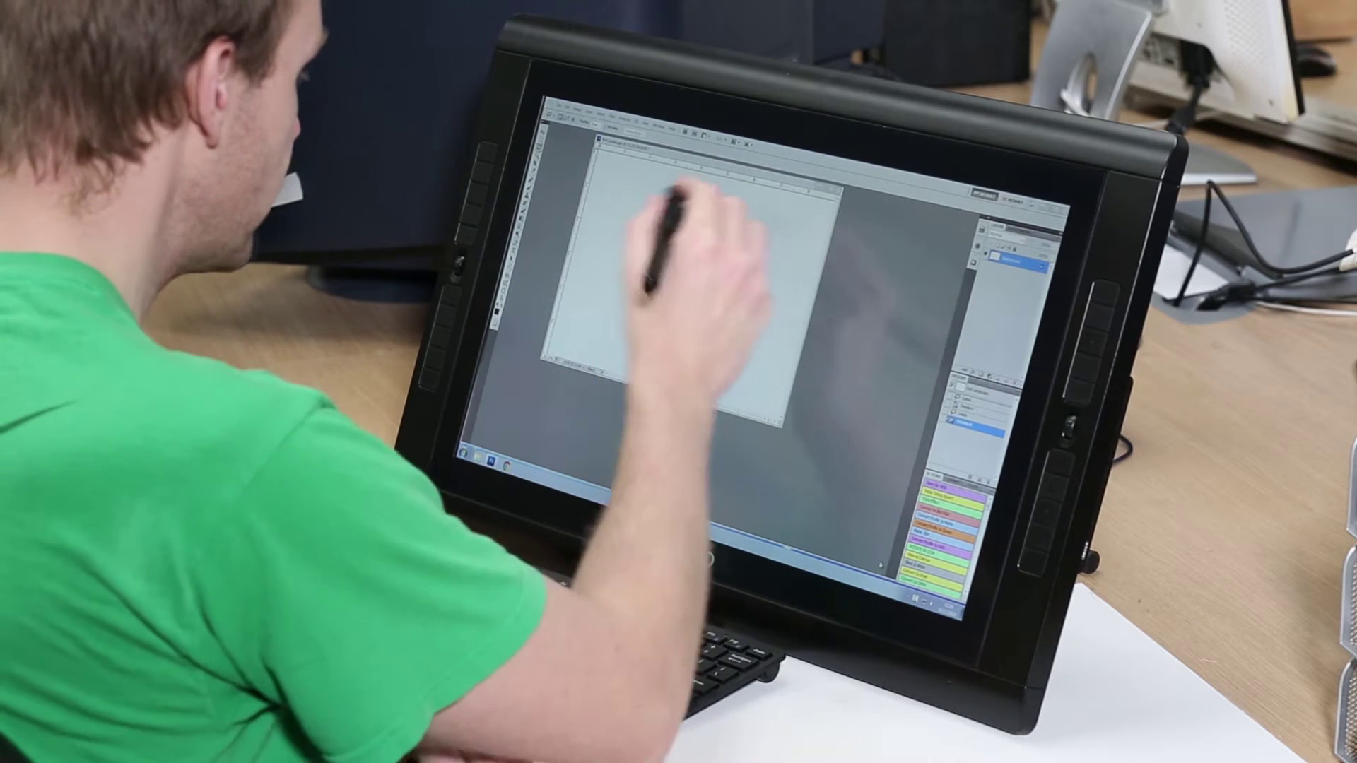
Magnify the blank 9x6 Landscape document beyond 66.7% with the Zoom tool.
left_click_drag(719, 164, 729, 184)
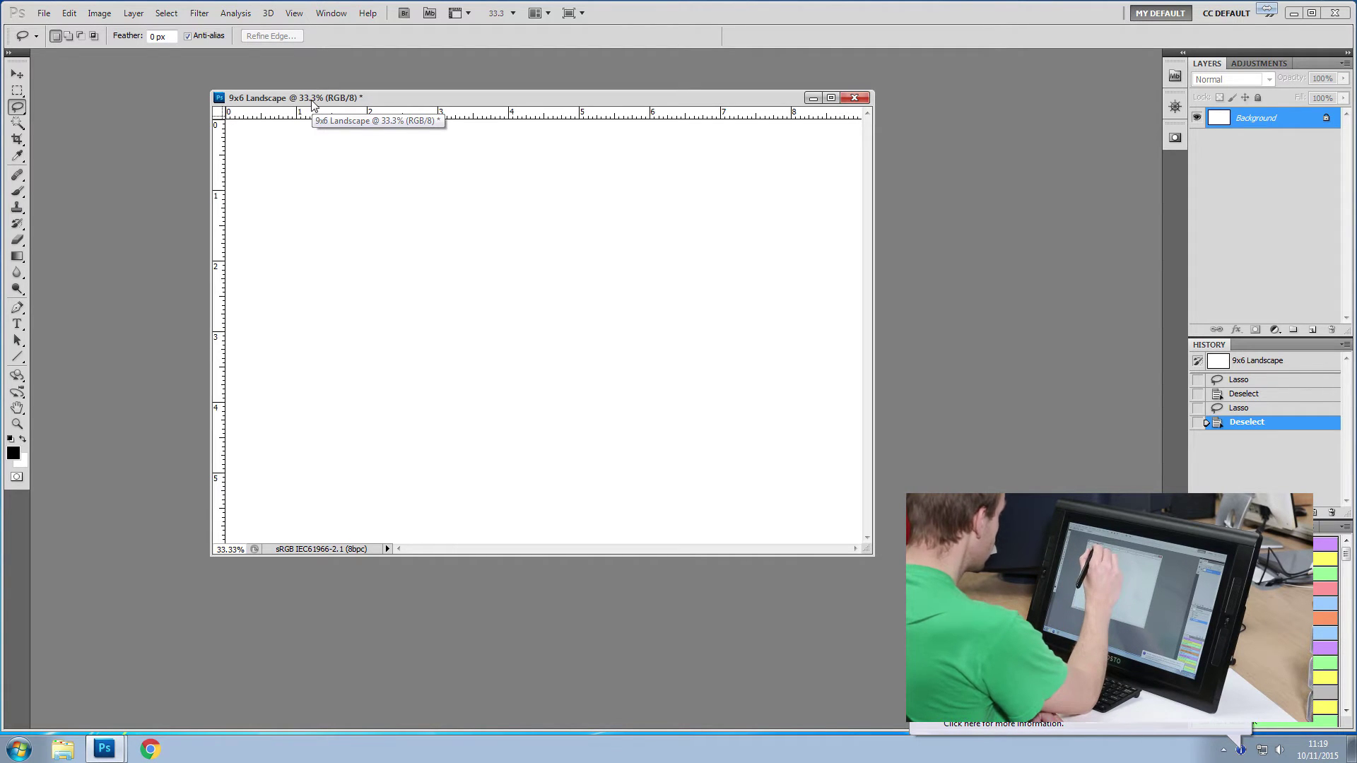
left_click(17, 424)
left_click(493, 189)
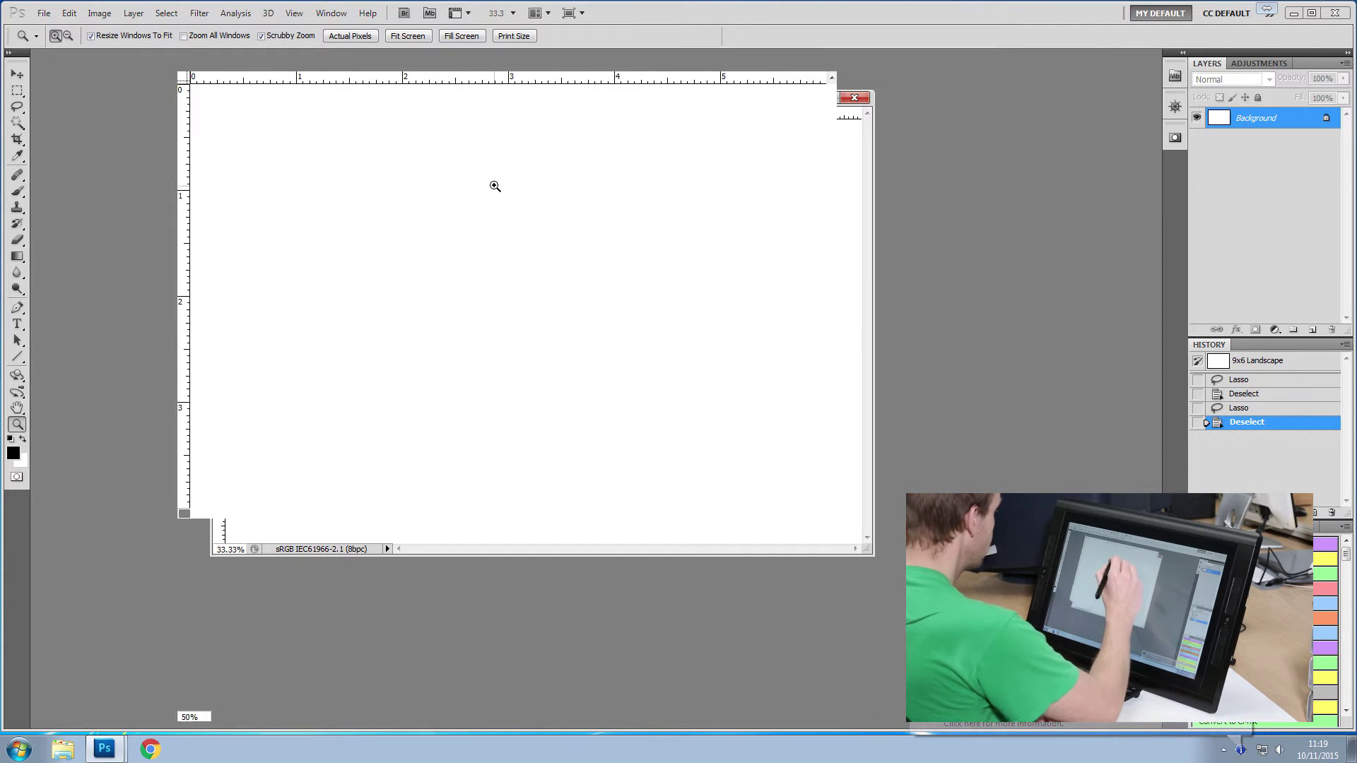
left_click(493, 197)
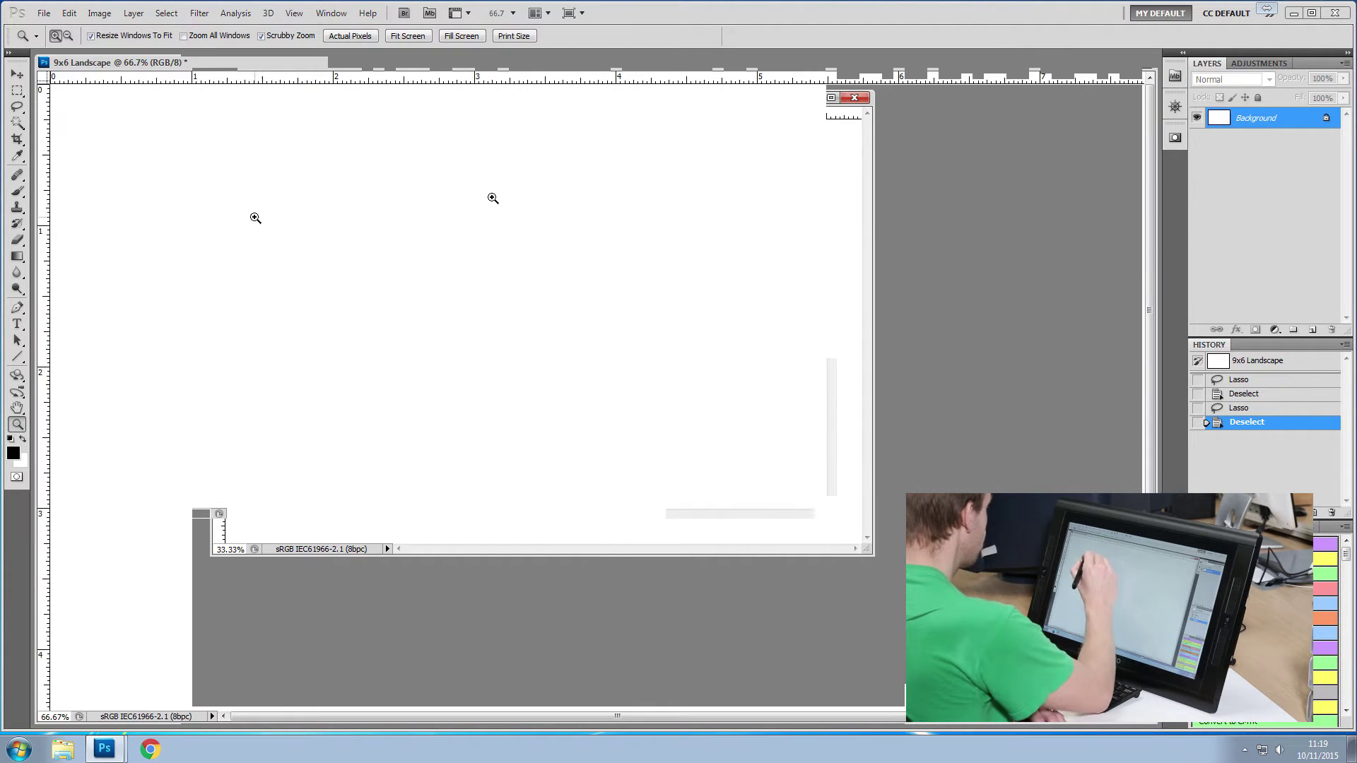
left_click(492, 198)
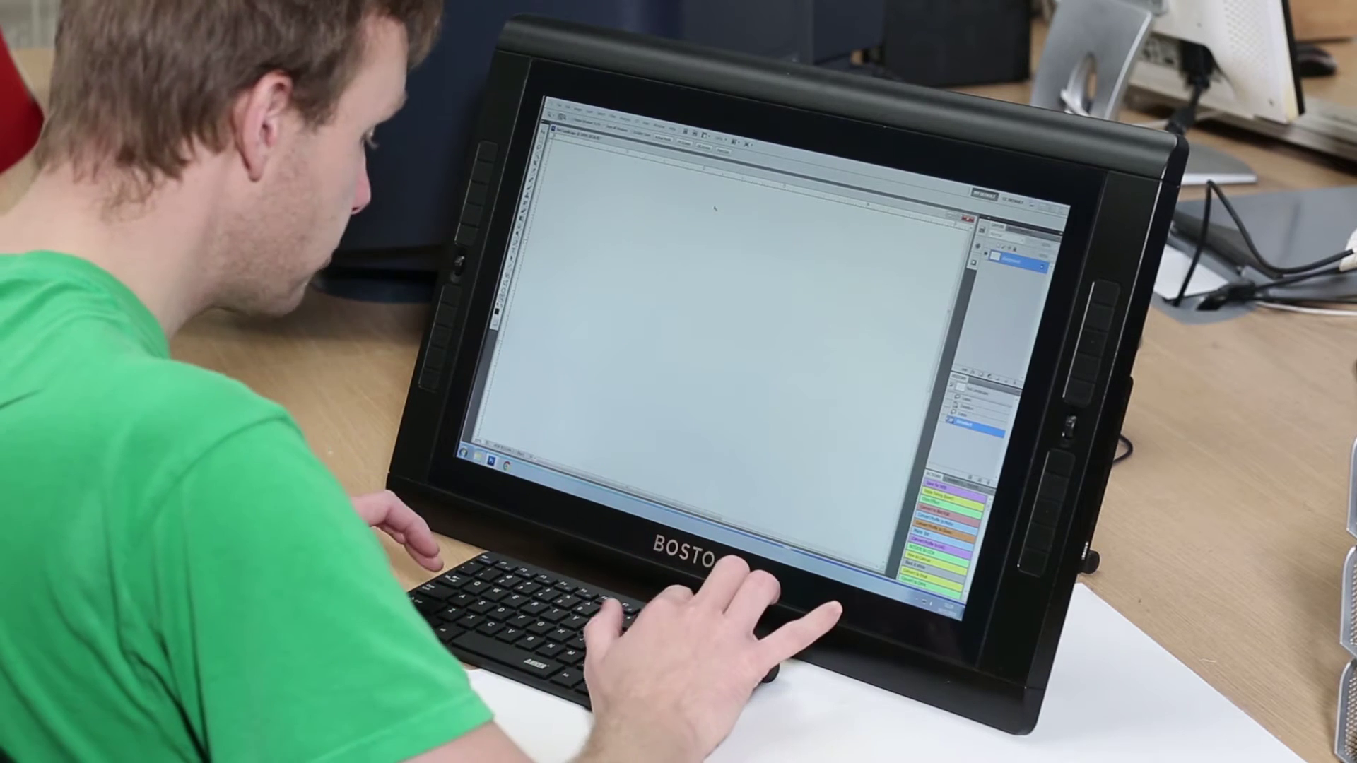
Zoom the blank document out and back in repeatedly, finishing at 33.3%.
key("ctrl+minus")
key("ctrl+minus")
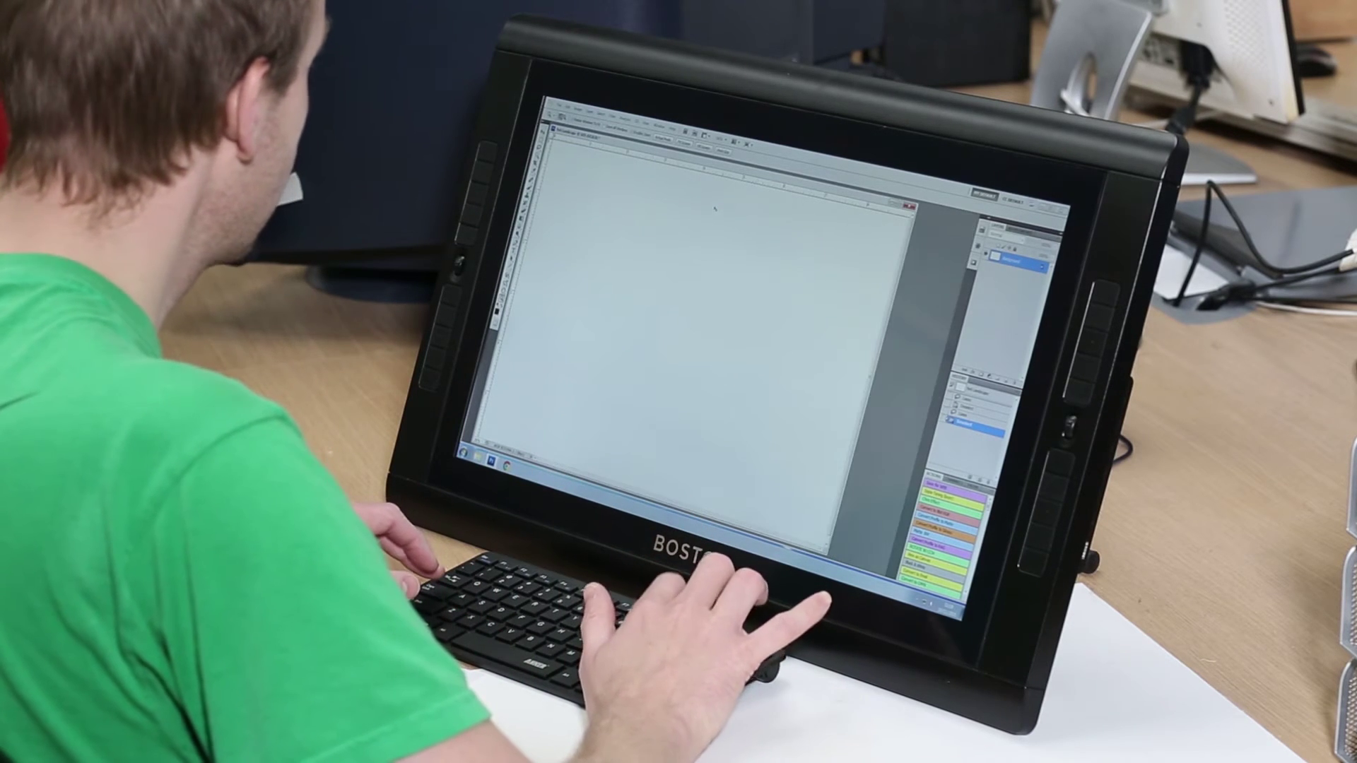
key("ctrl+plus")
key("ctrl+plus")
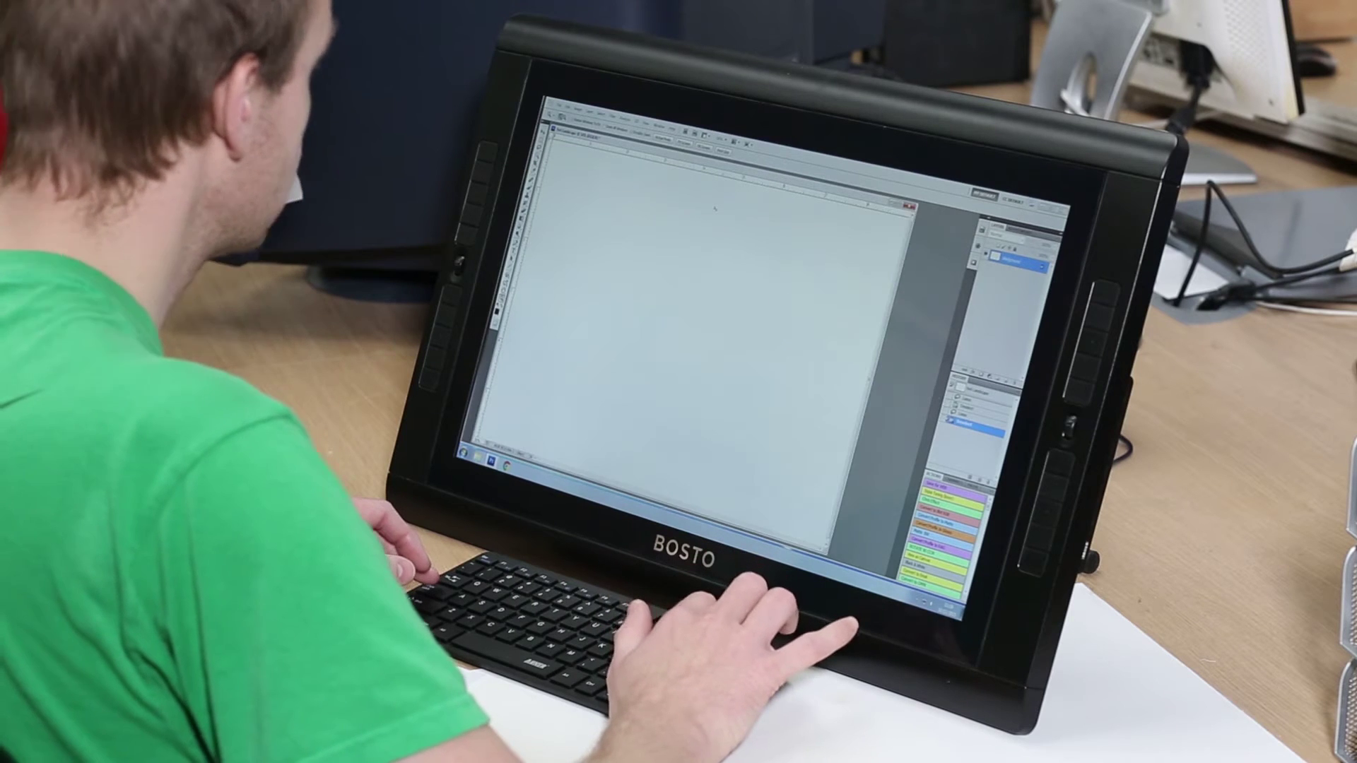
key("ctrl+minus")
key("ctrl+minus")
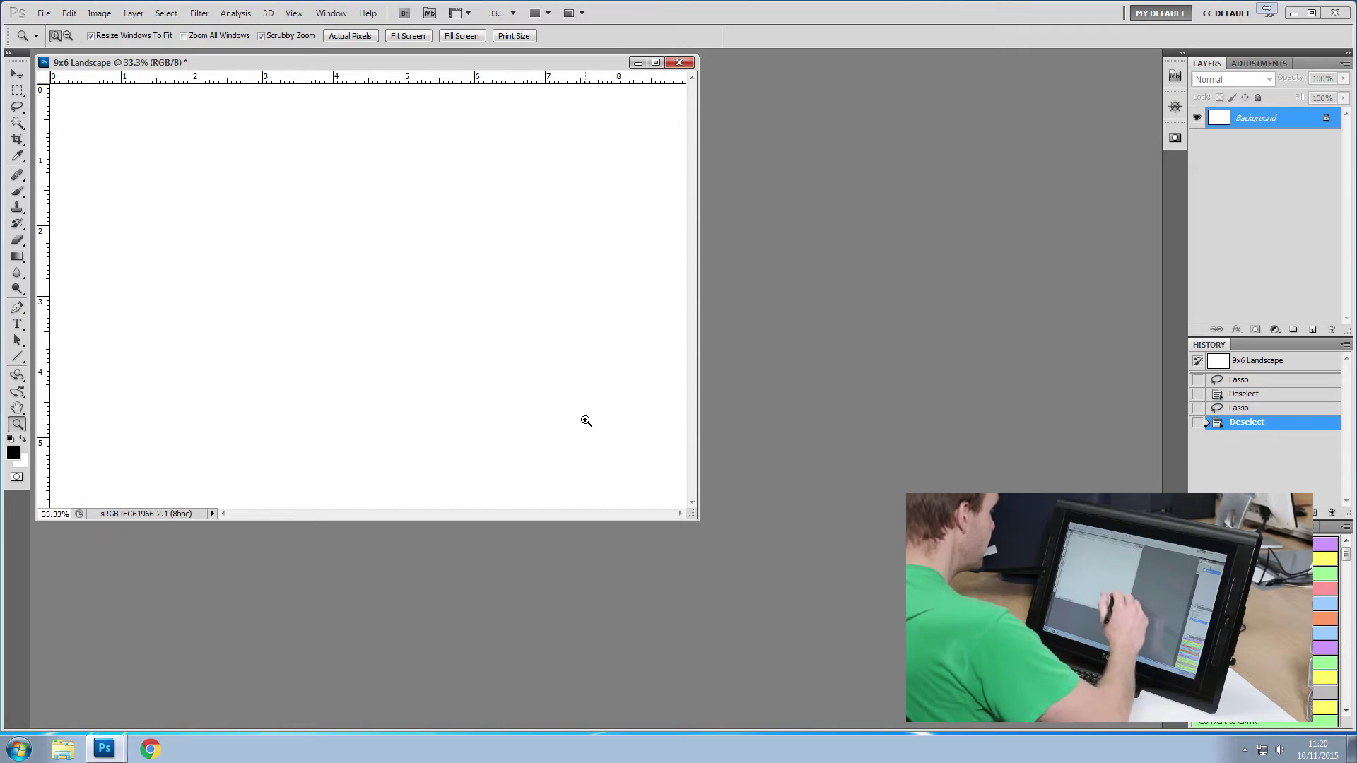
Move the floating document window away from the toolbox and set its status bar to show Document Profile.
left_click_drag(365, 65, 483, 97)
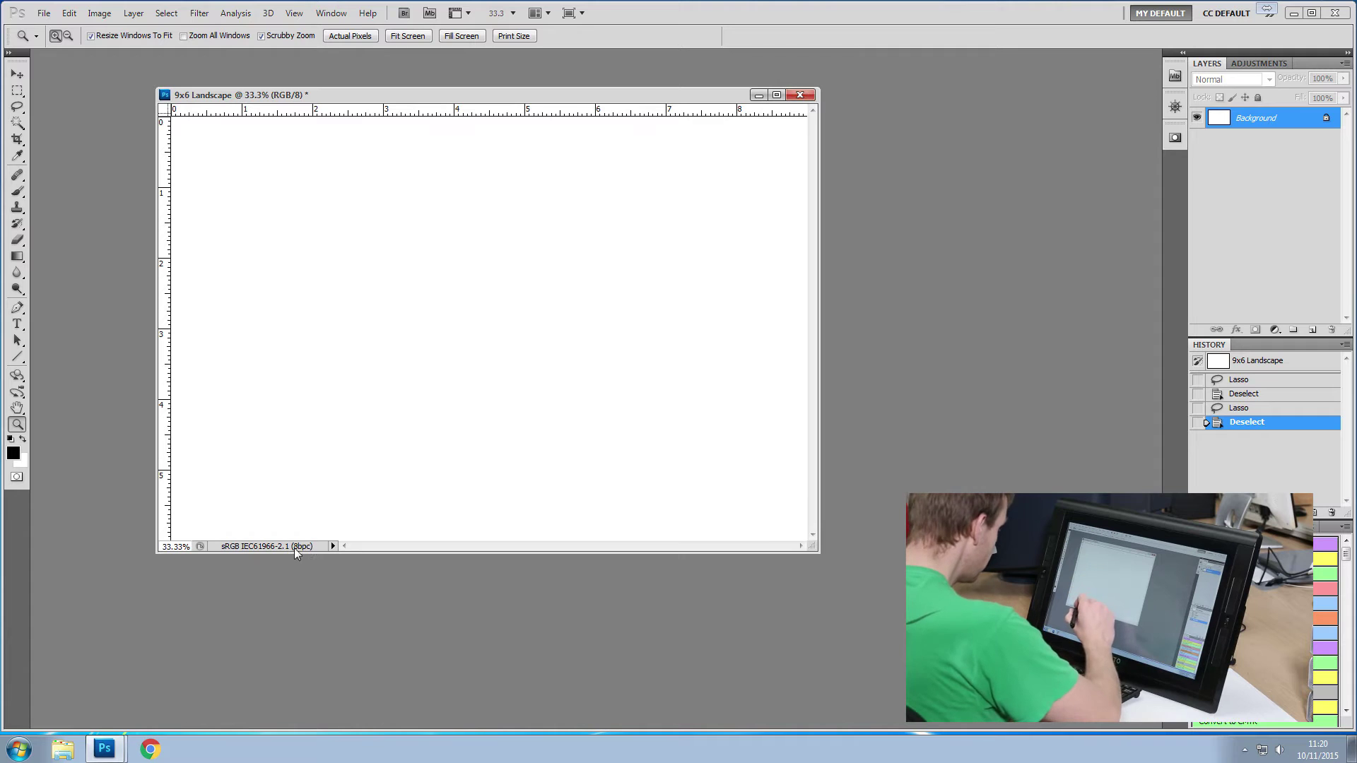
left_click(333, 546)
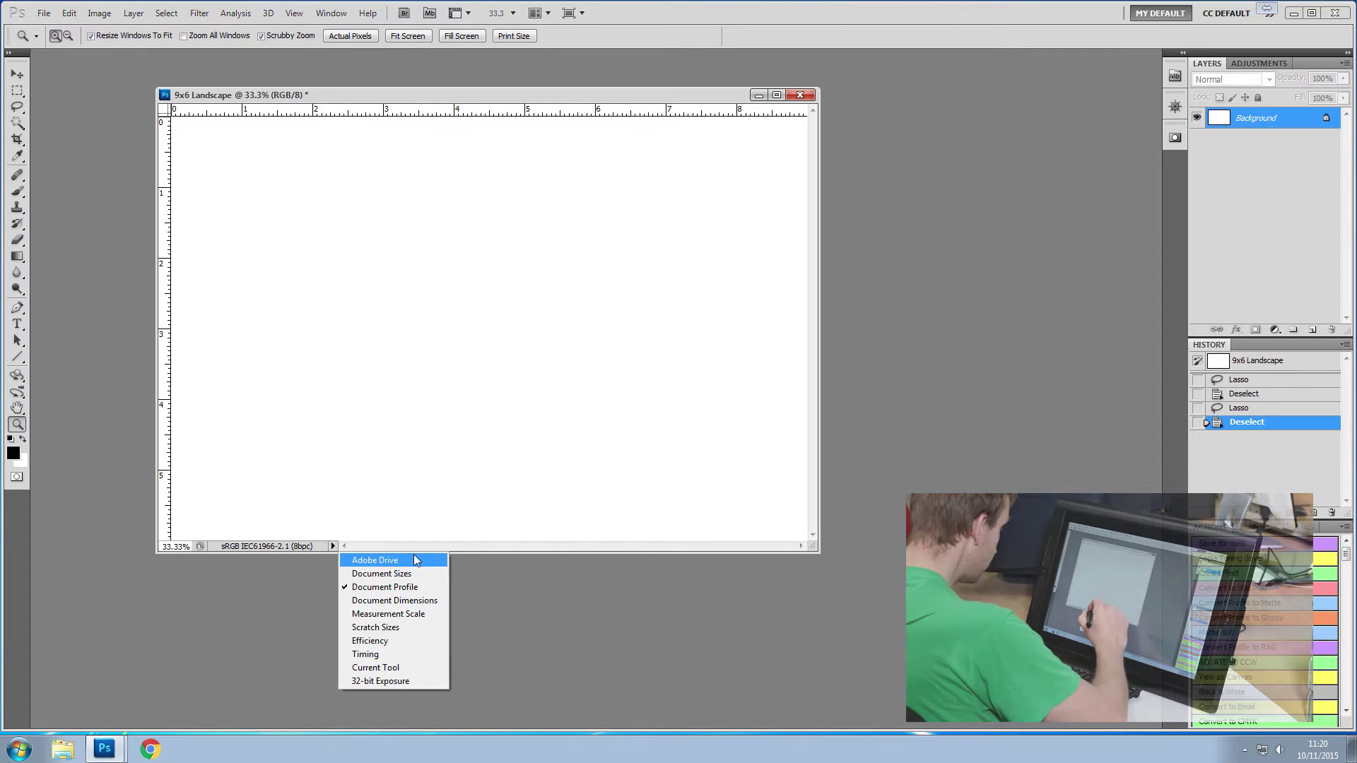
left_click(412, 593)
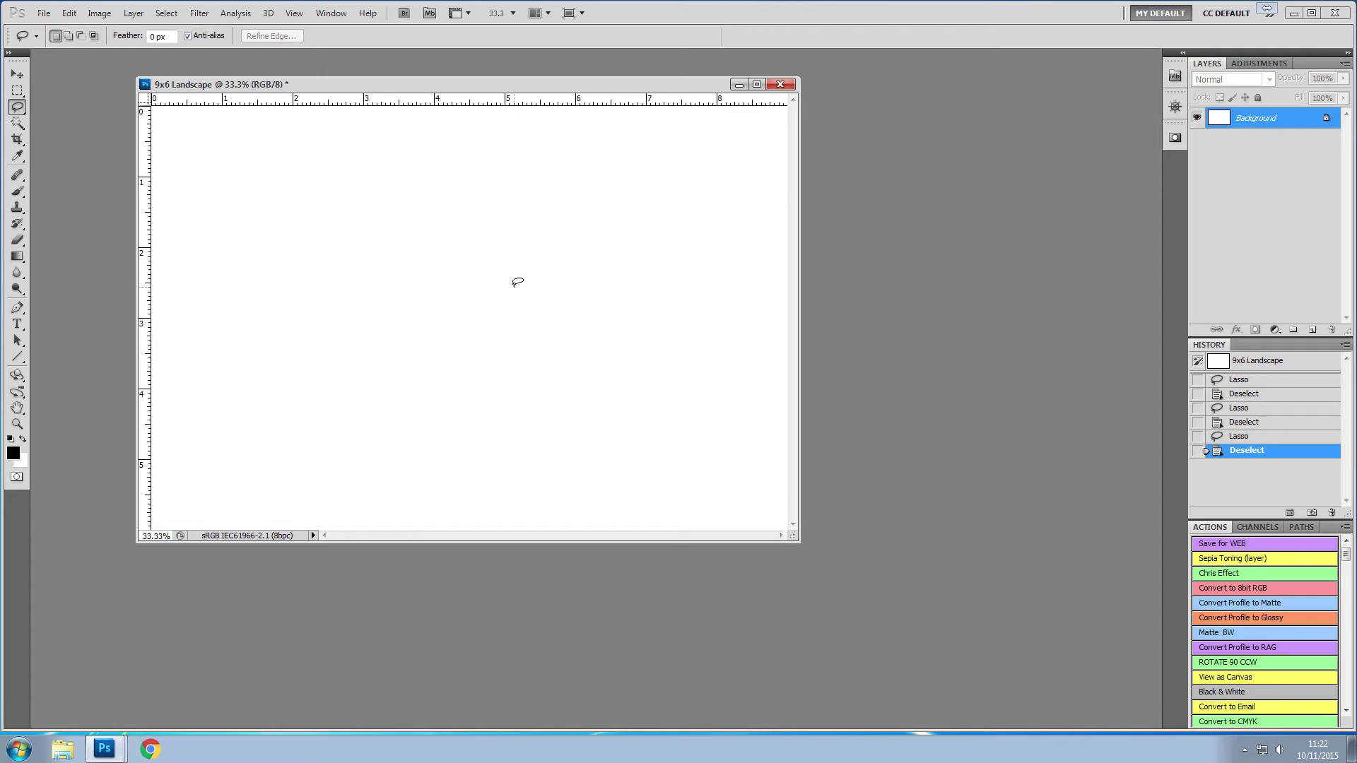
Switch the blank document to Full Screen Mode With Menu Bar and view it at 100%.
left_click(583, 13)
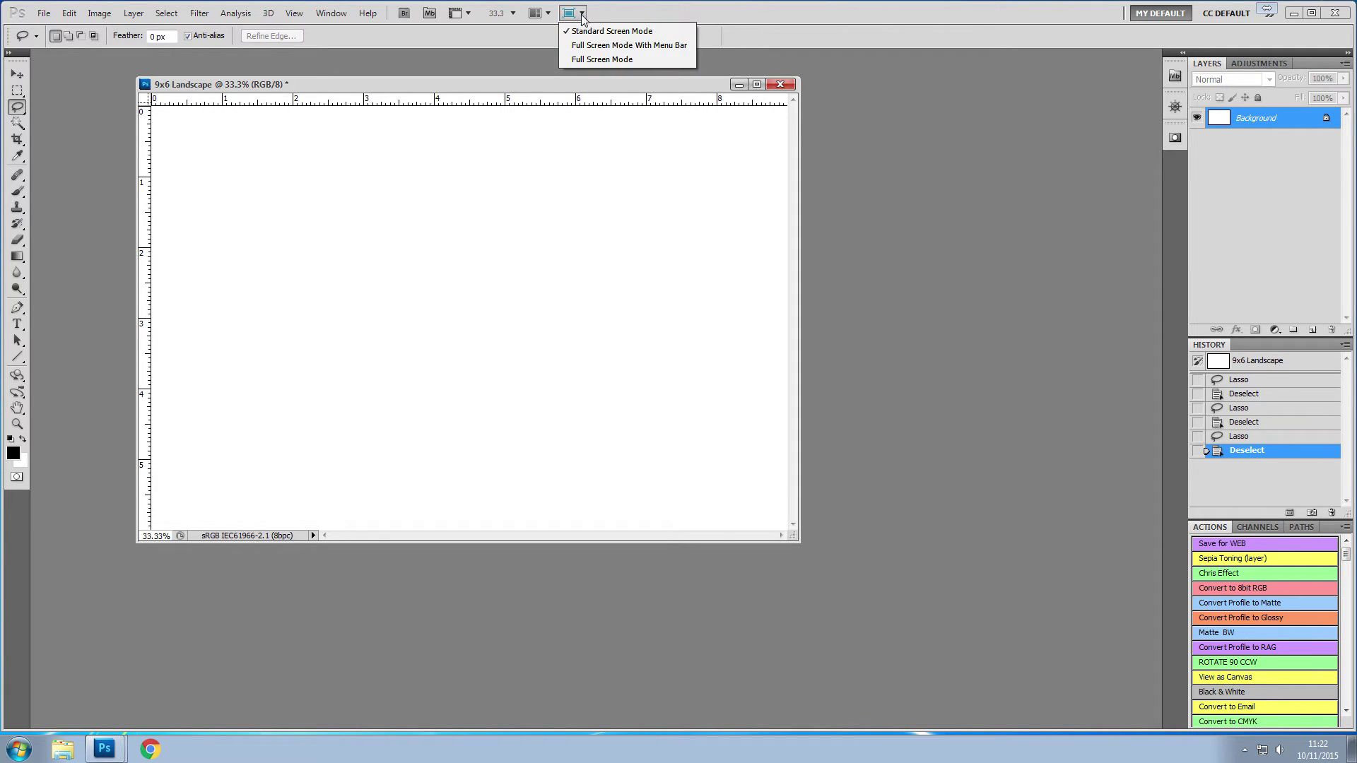
left_click(634, 44)
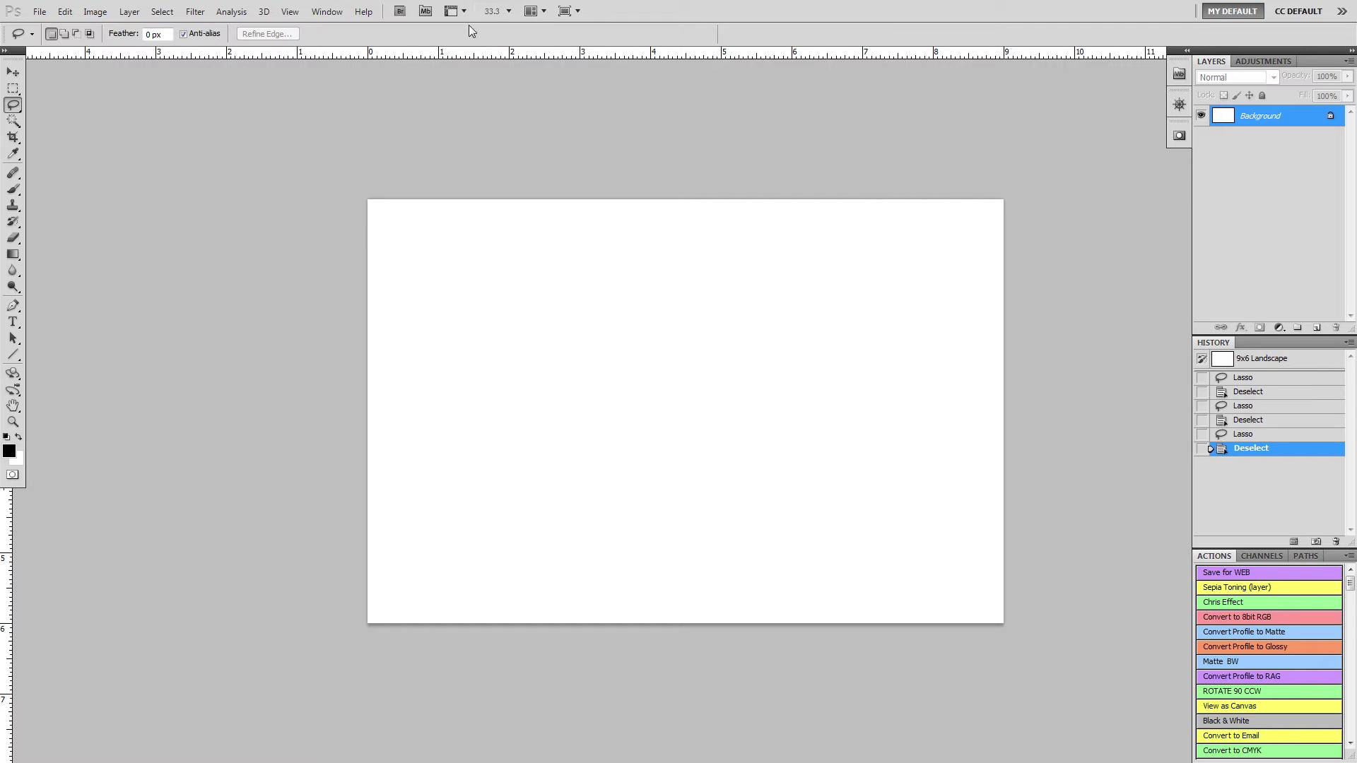
key("ctrl+1")
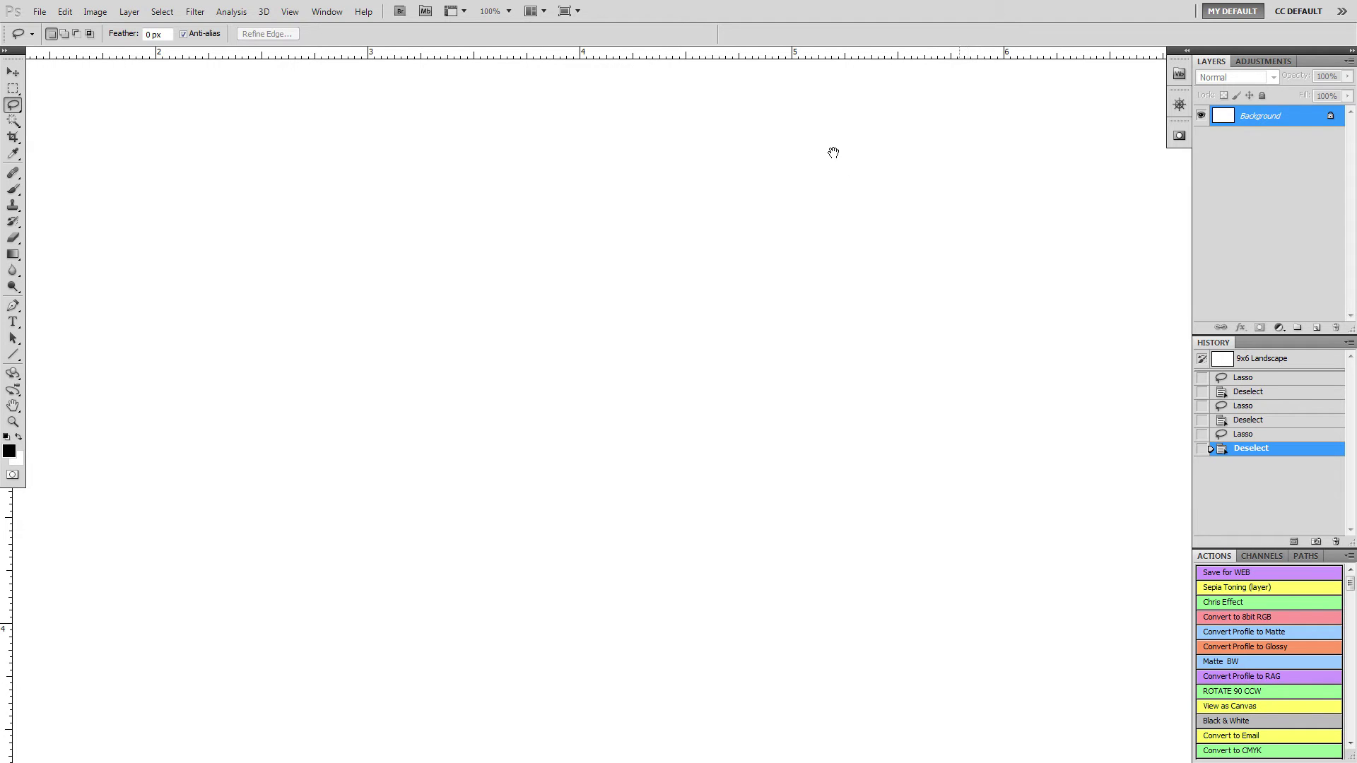
Pan the blank canvas to its lower-right corner with the Hand tool, ending with the Move tool active.
left_click_drag(530, 163, 499, 318)
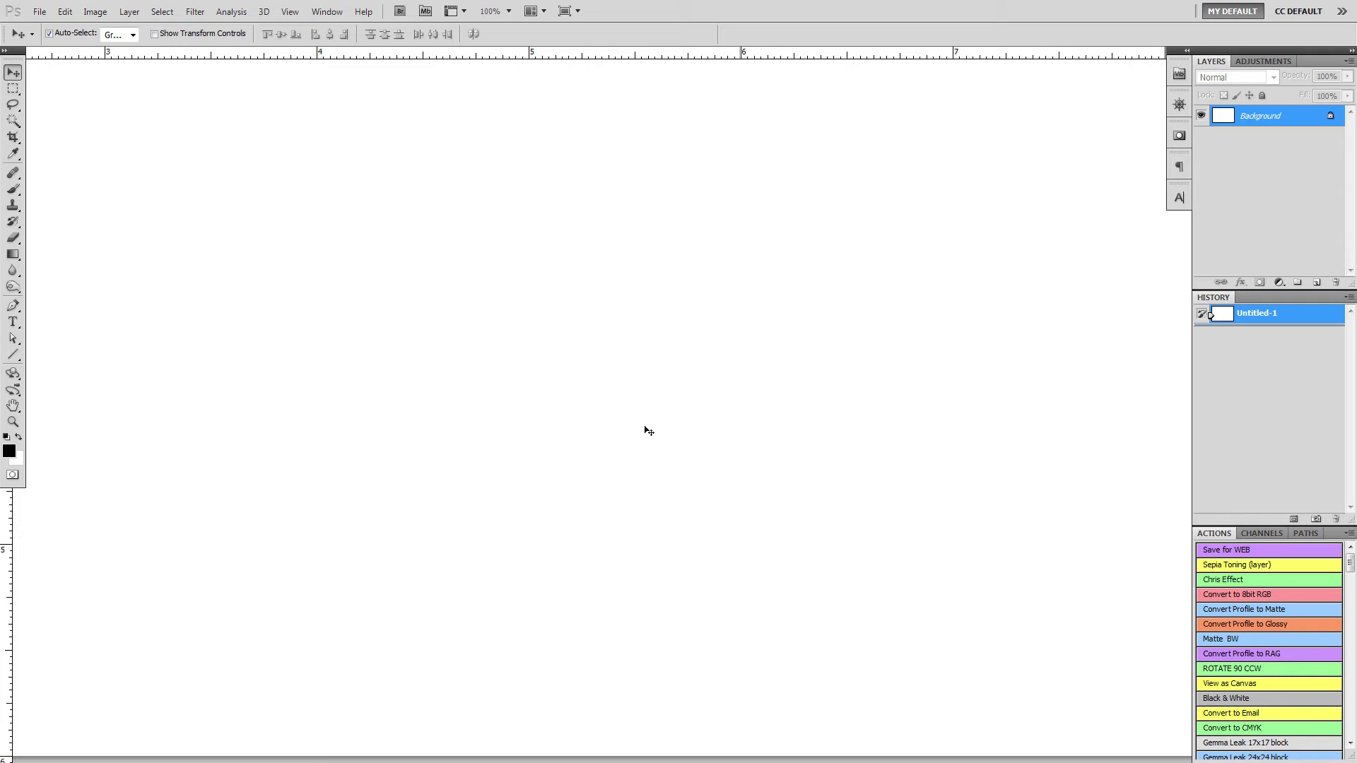
key("h")
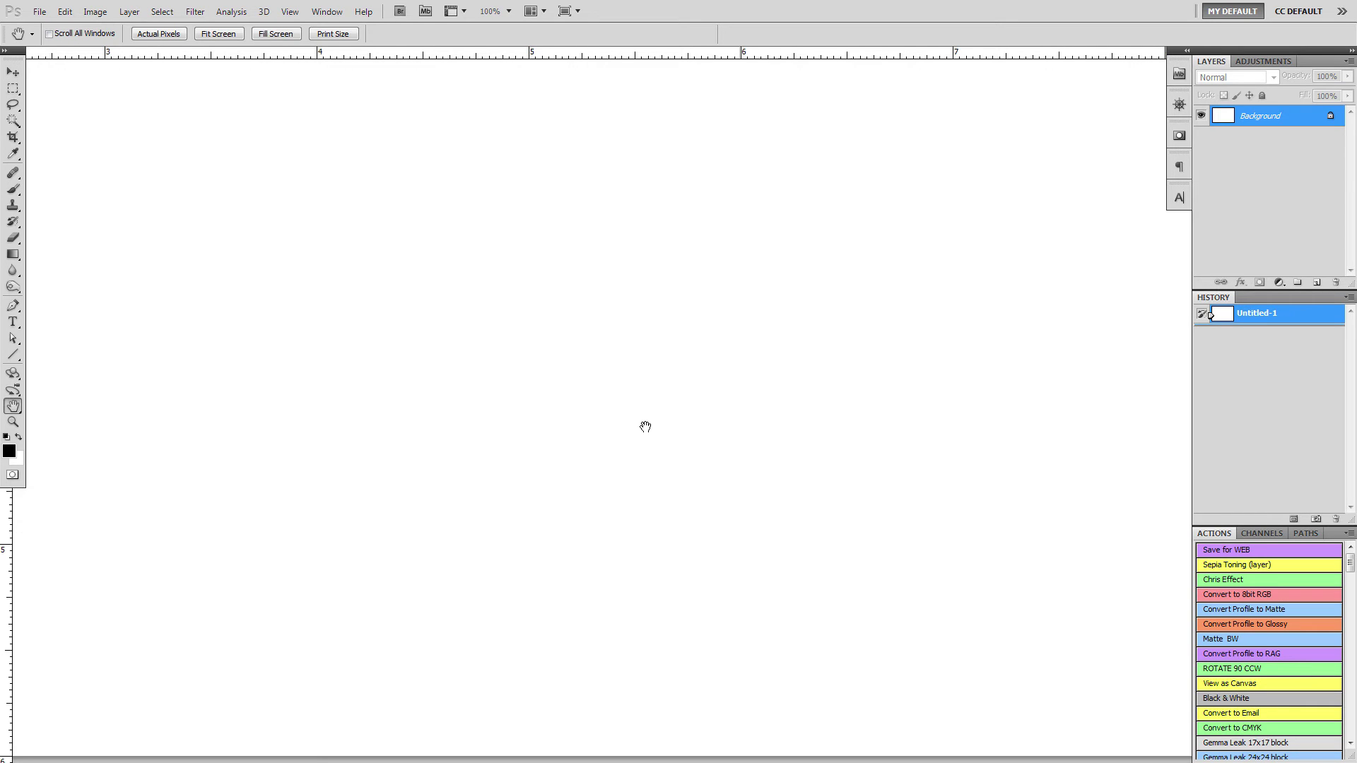
left_click_drag(453, 167, 1008, 487)
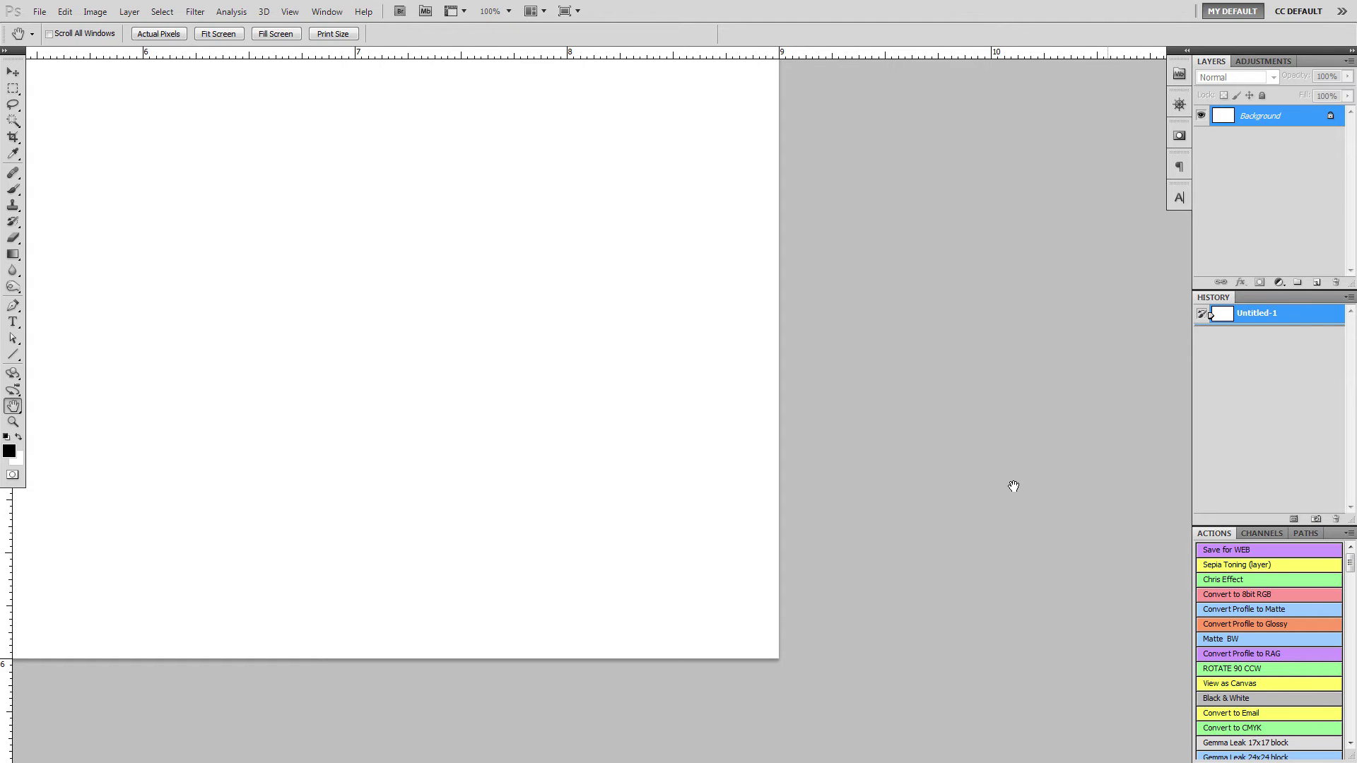
key("v")
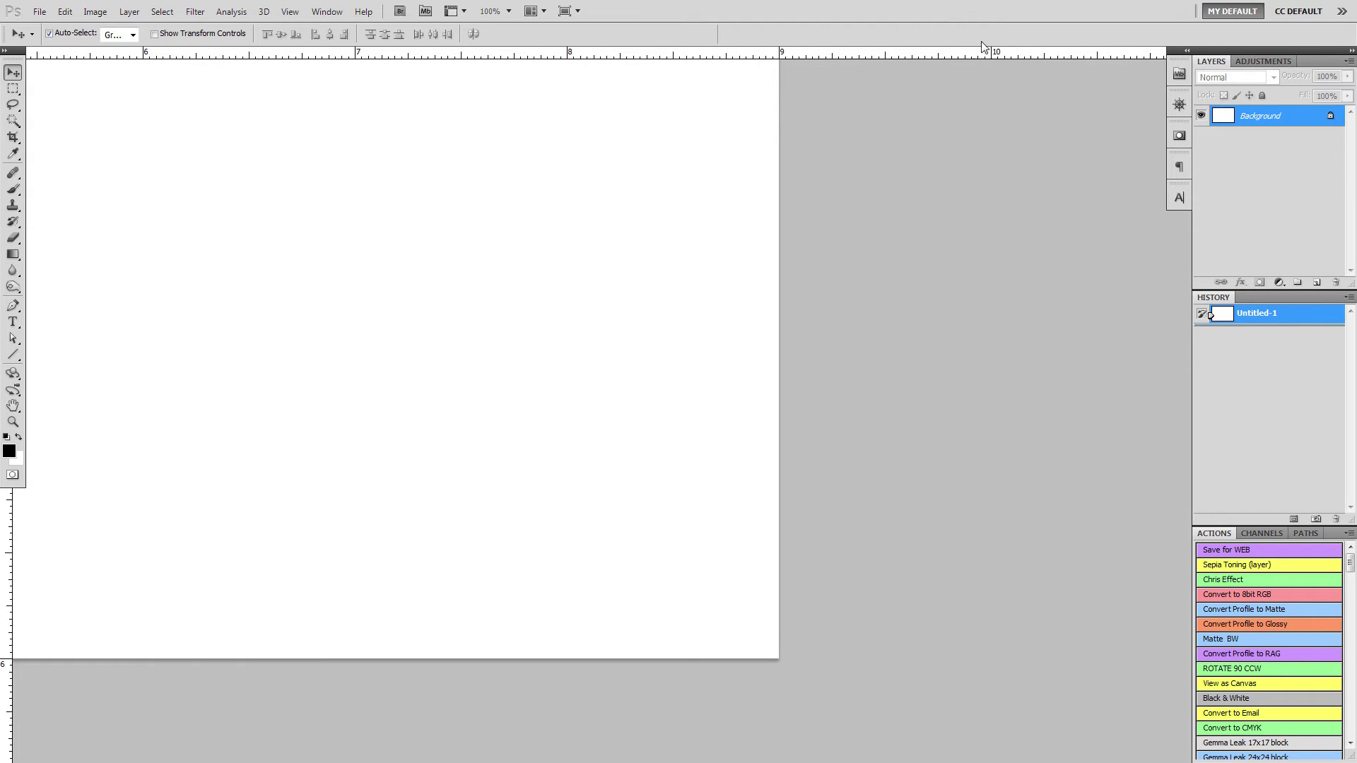
Return to Standard Screen Mode and close the blank untitled document.
left_click(577, 11)
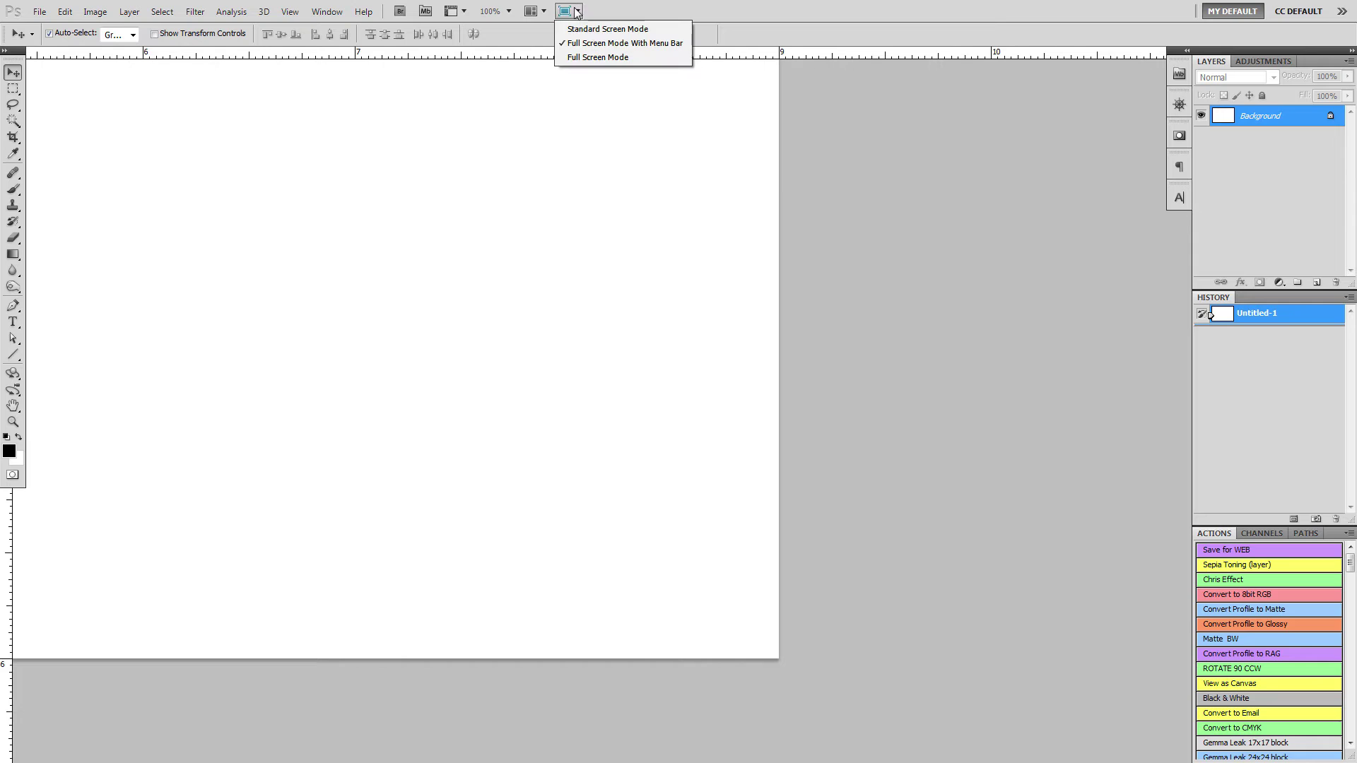
left_click(606, 29)
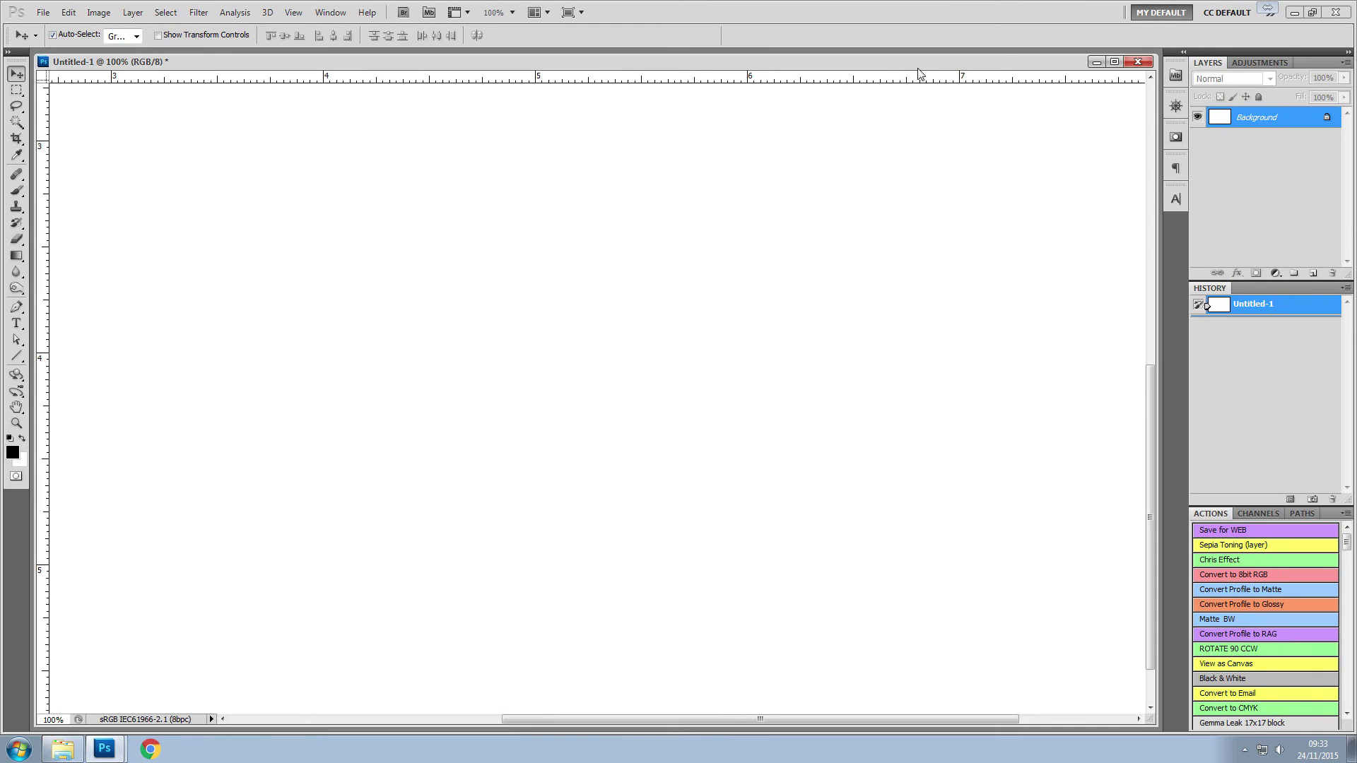
left_click(1138, 63)
left_click(710, 295)
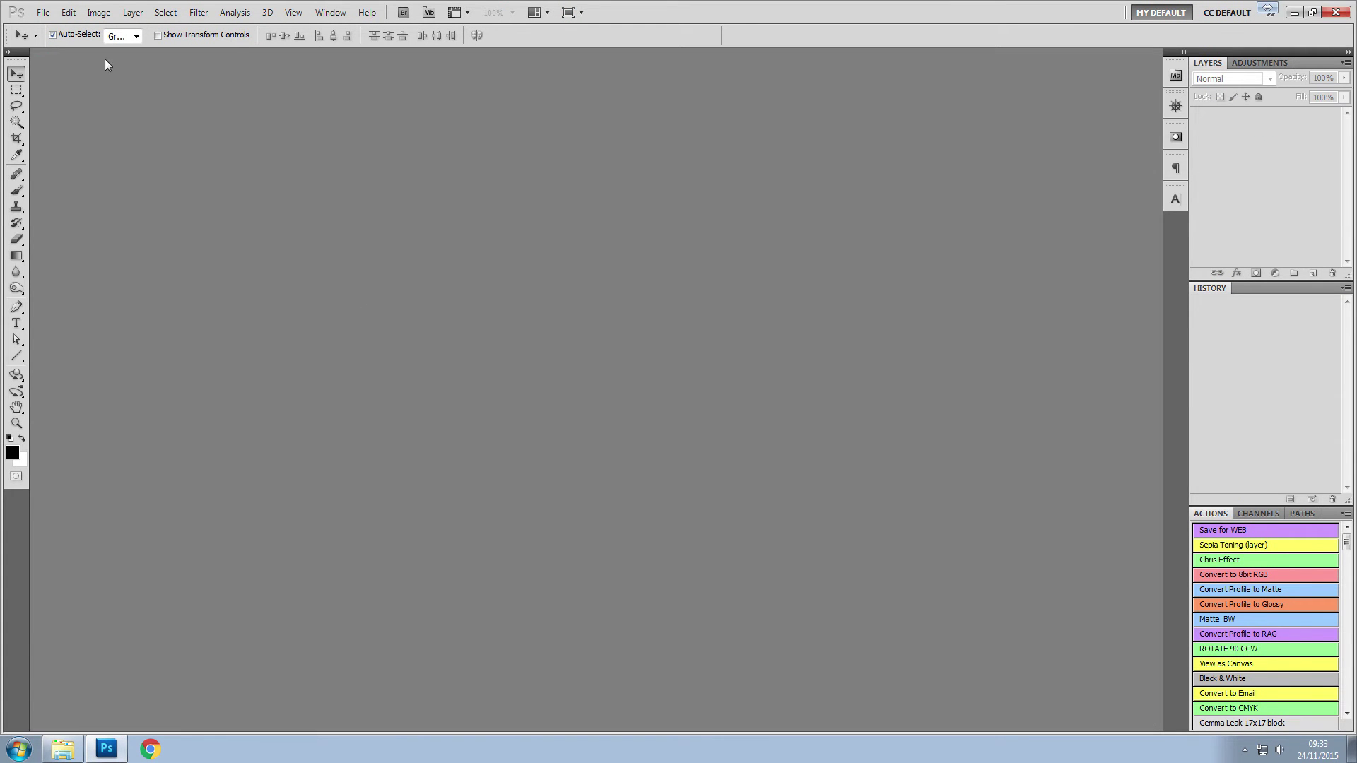
Open the recent file 001.jpg and zoom it in to 100%.
left_click(43, 12)
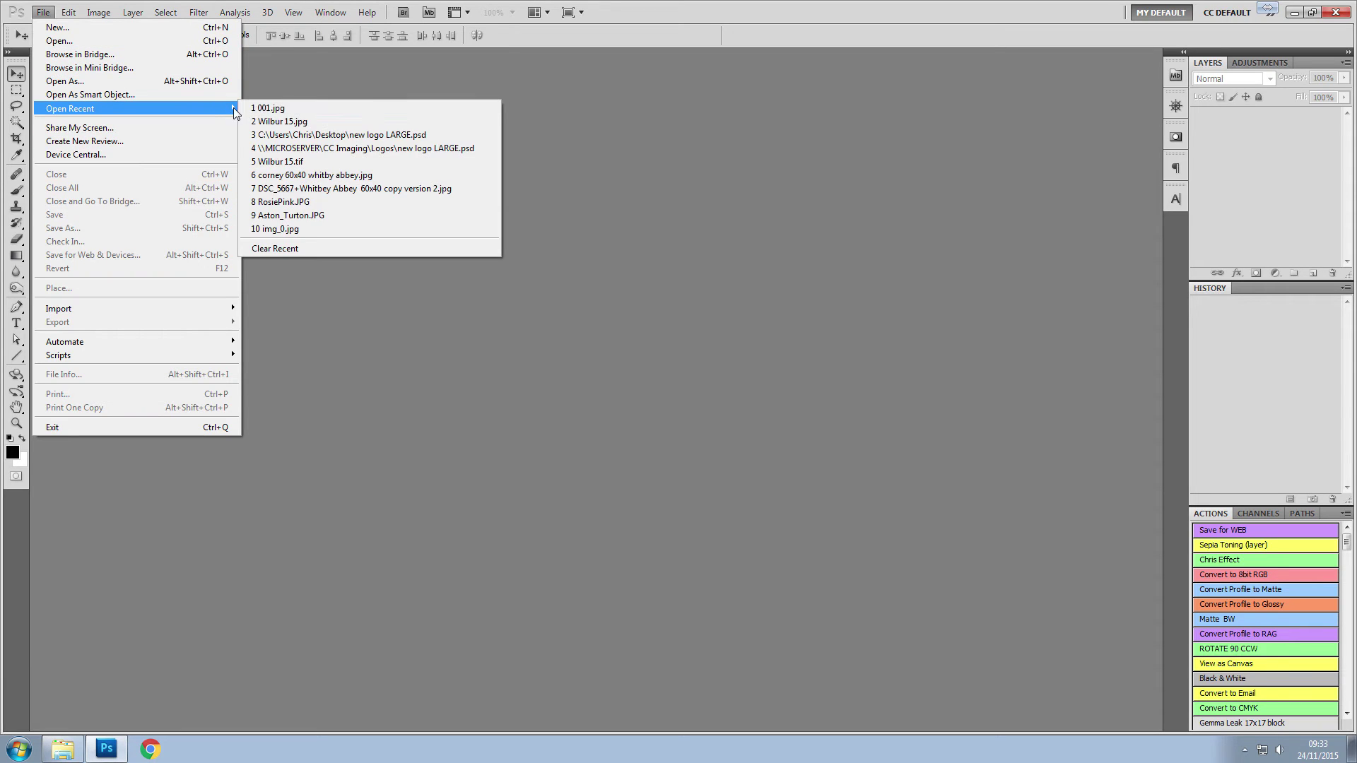
left_click(267, 107)
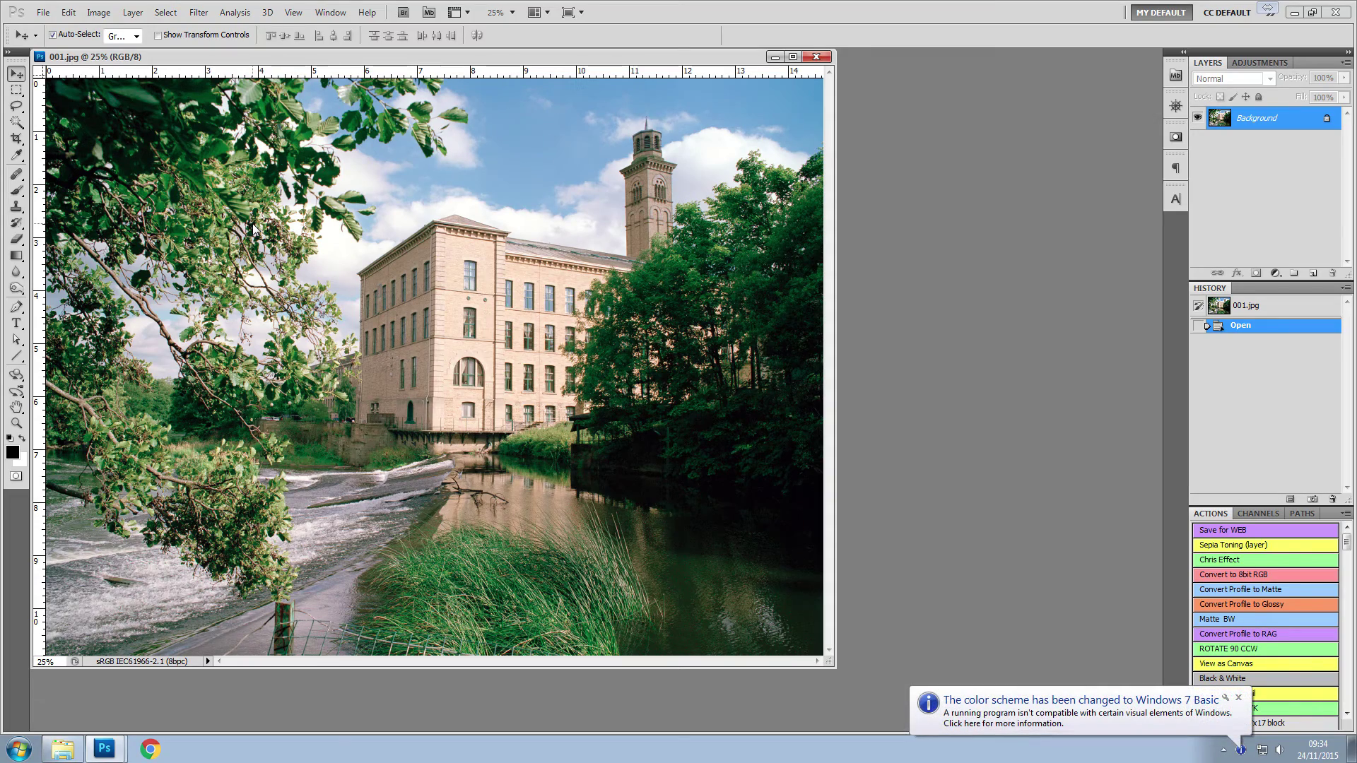
key("ctrl+plus")
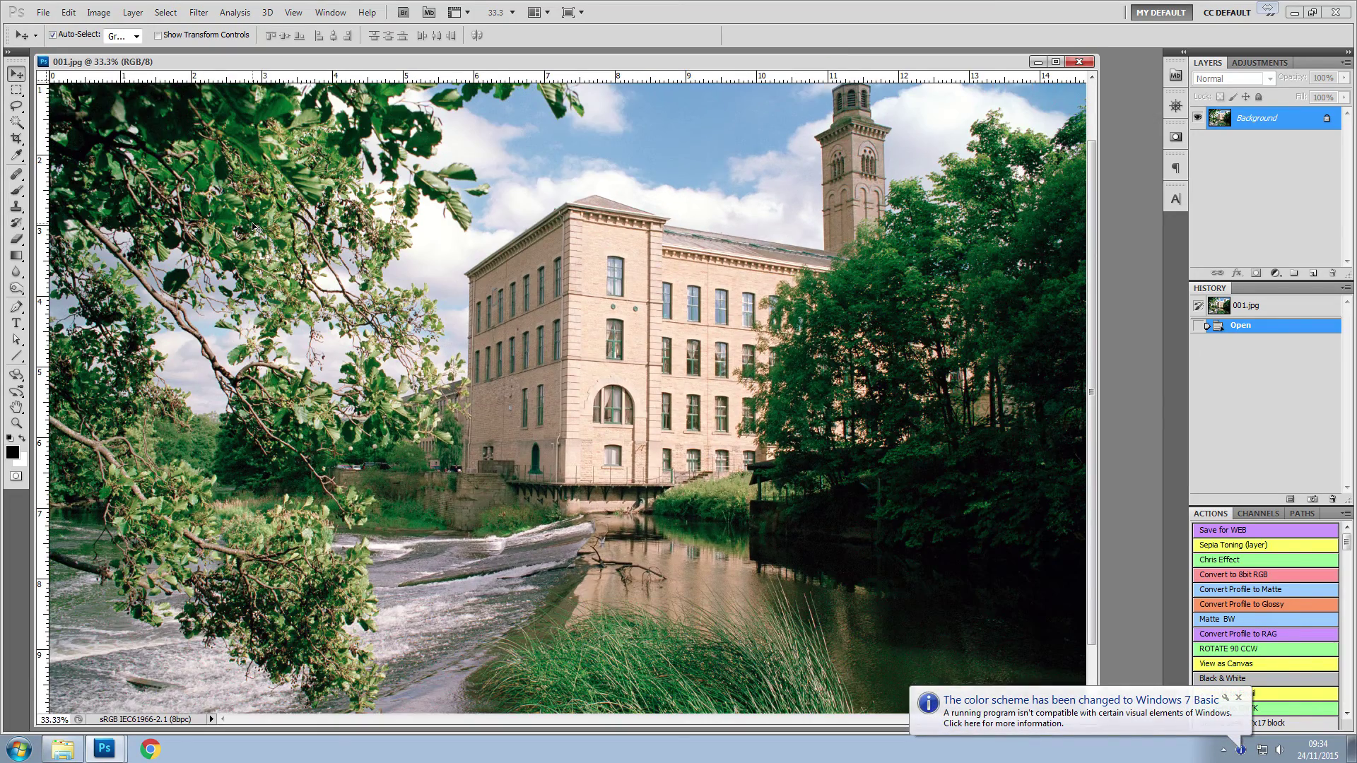
key("ctrl+plus")
key("ctrl+plus")
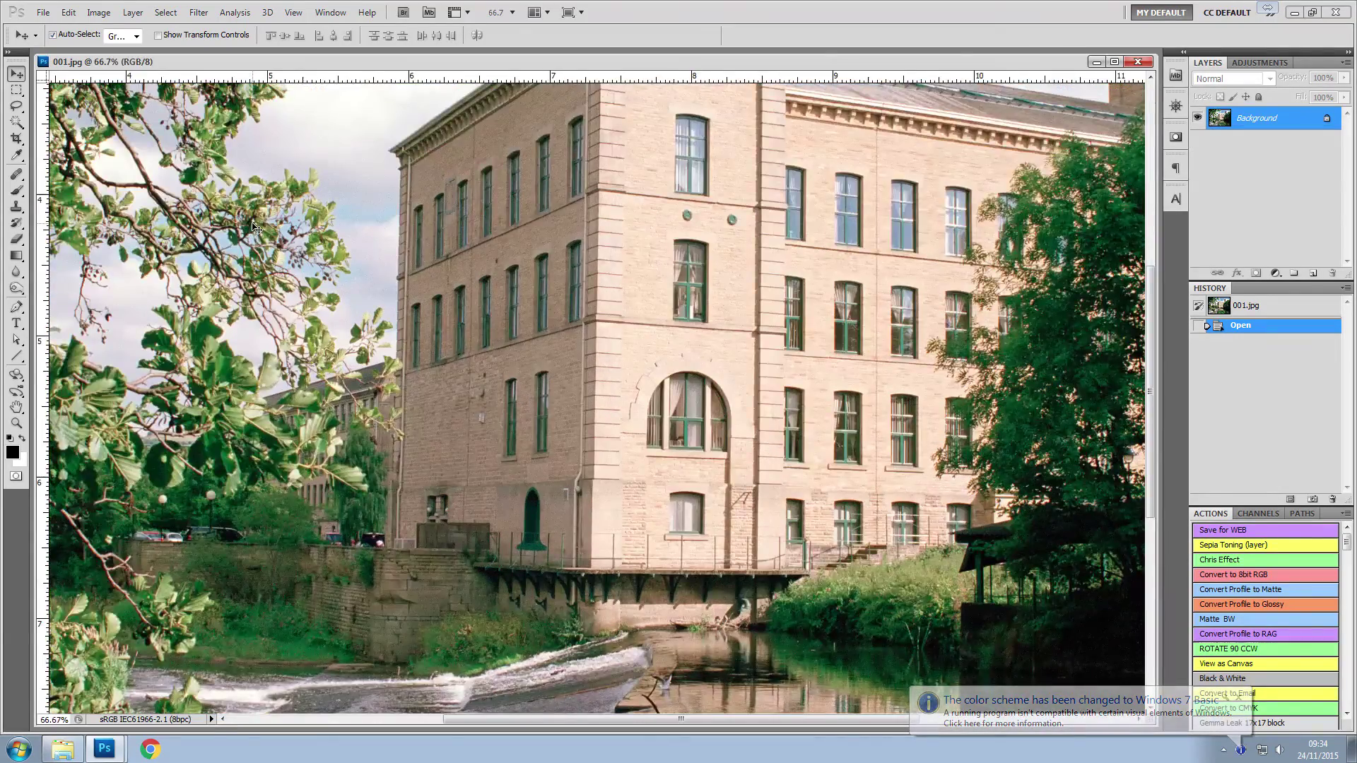
key("ctrl+plus")
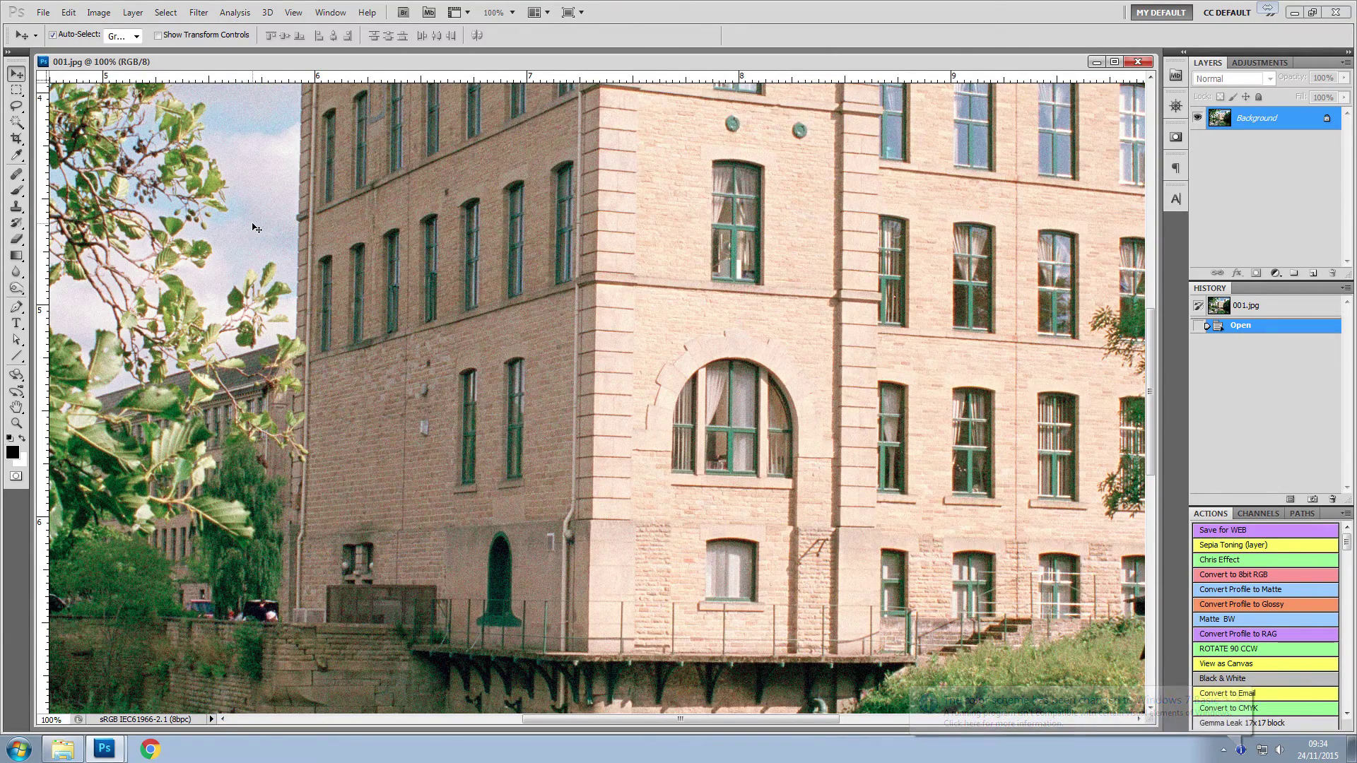
Switch 001.jpg to Full Screen Mode With Menu Bar and pan from the building to the riverbank and trees.
left_click(570, 12)
left_click(592, 48)
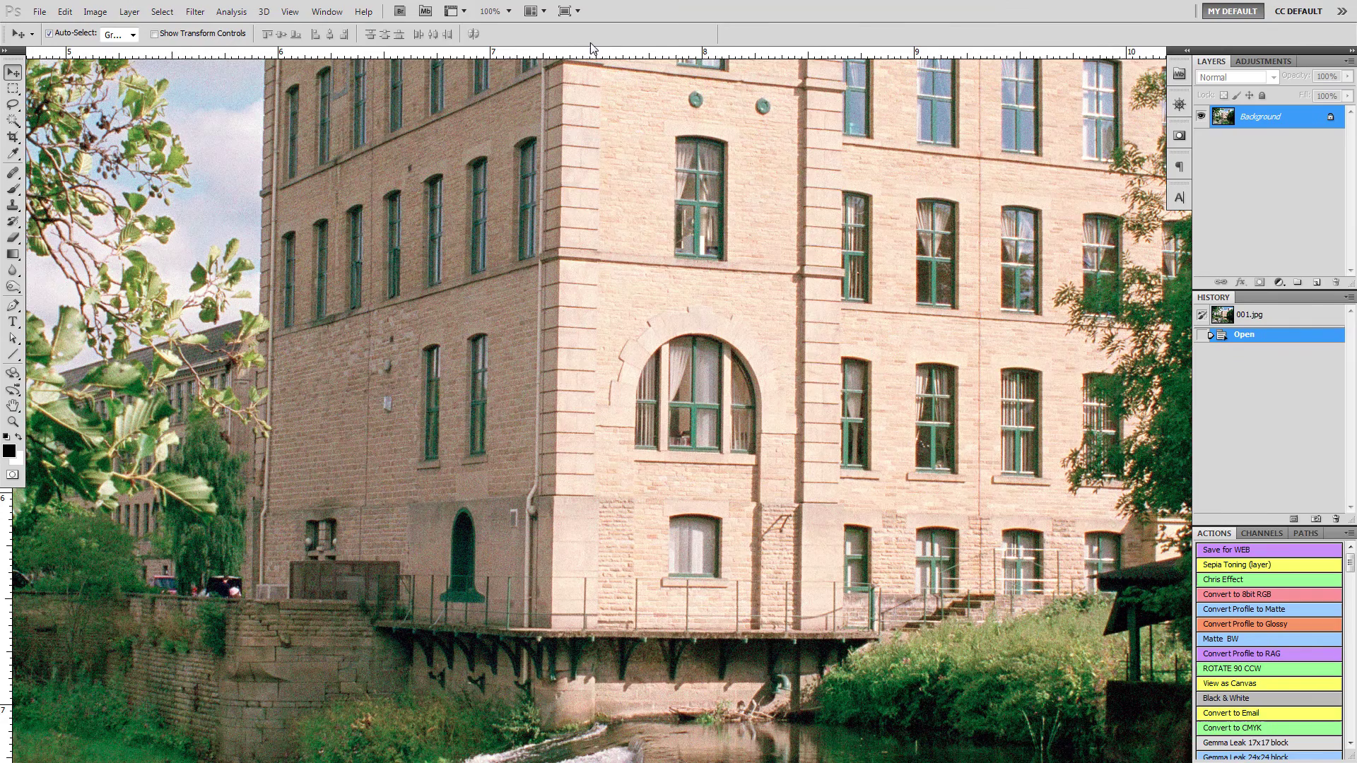
left_click_drag(683, 214, 844, 383)
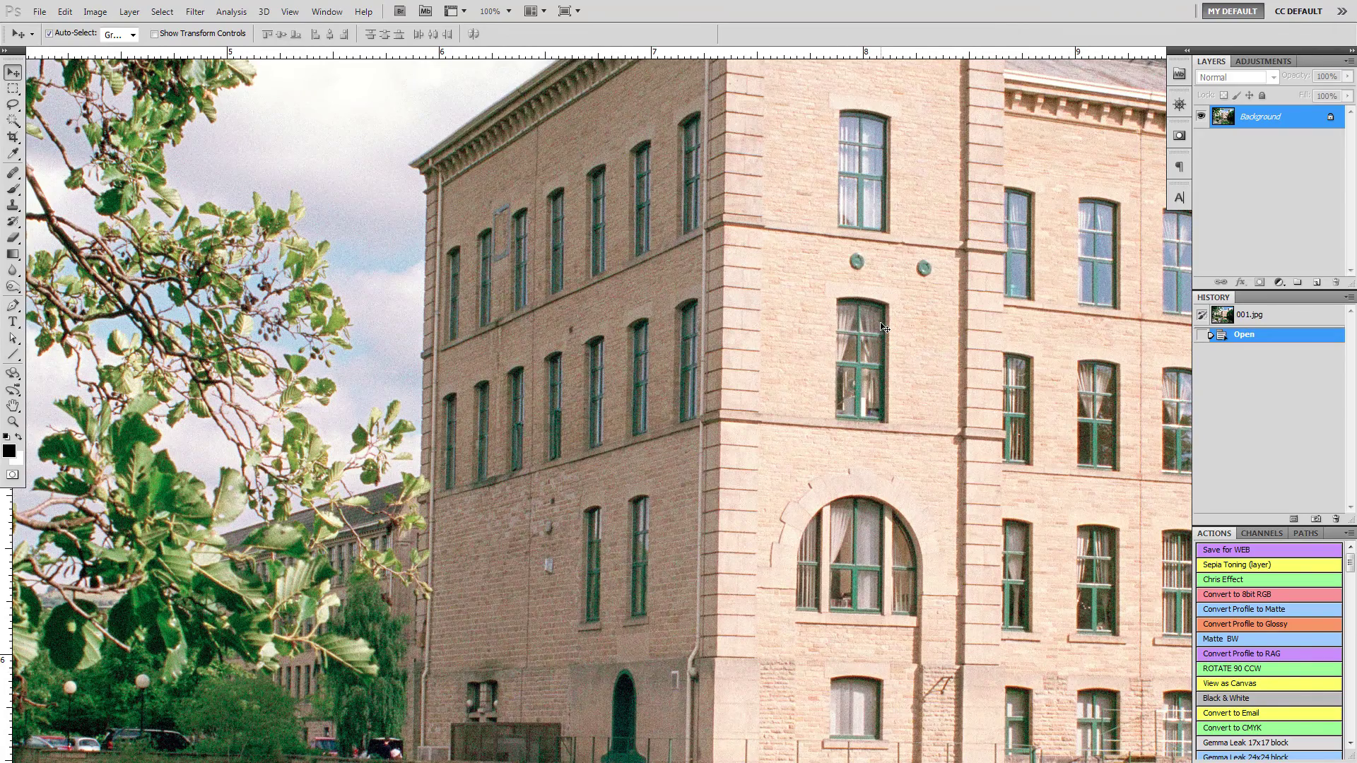
key("h")
left_click_drag(356, 186, 743, 408)
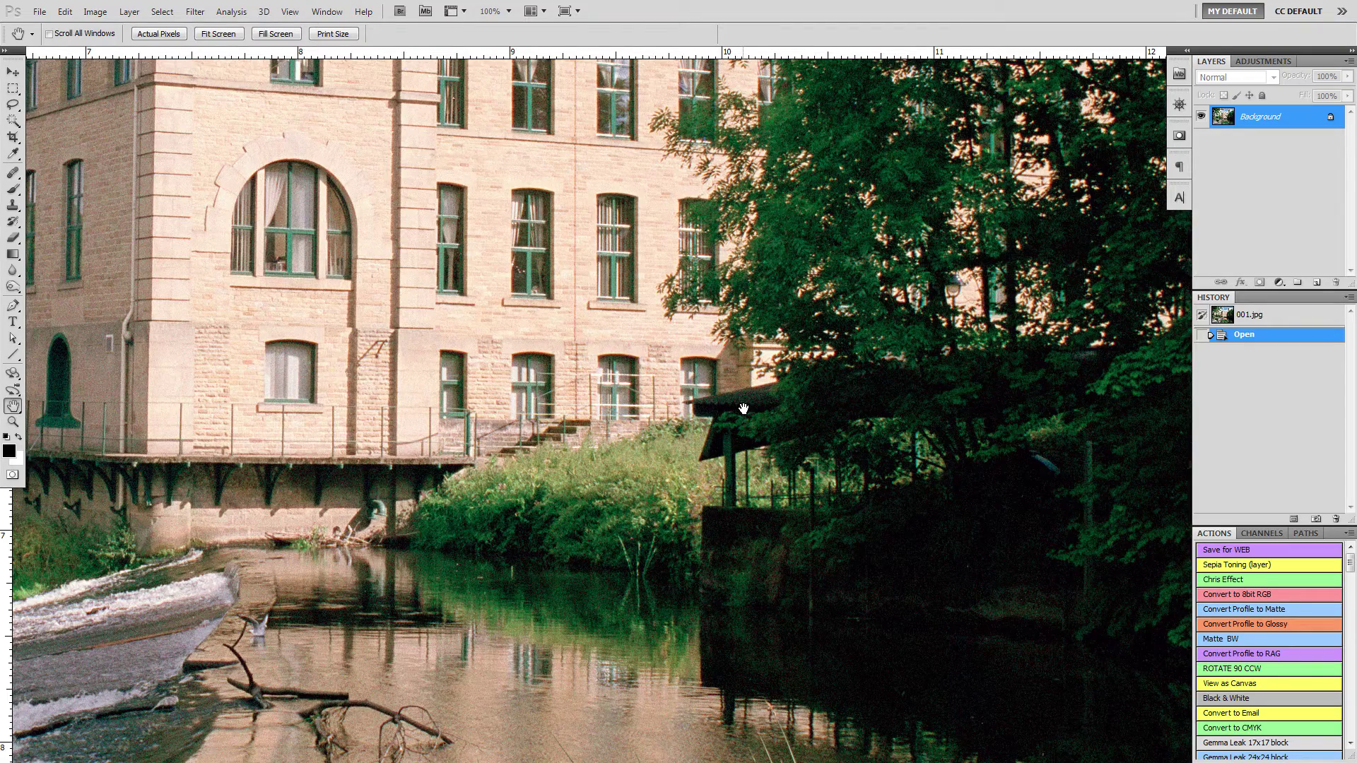
key("v")
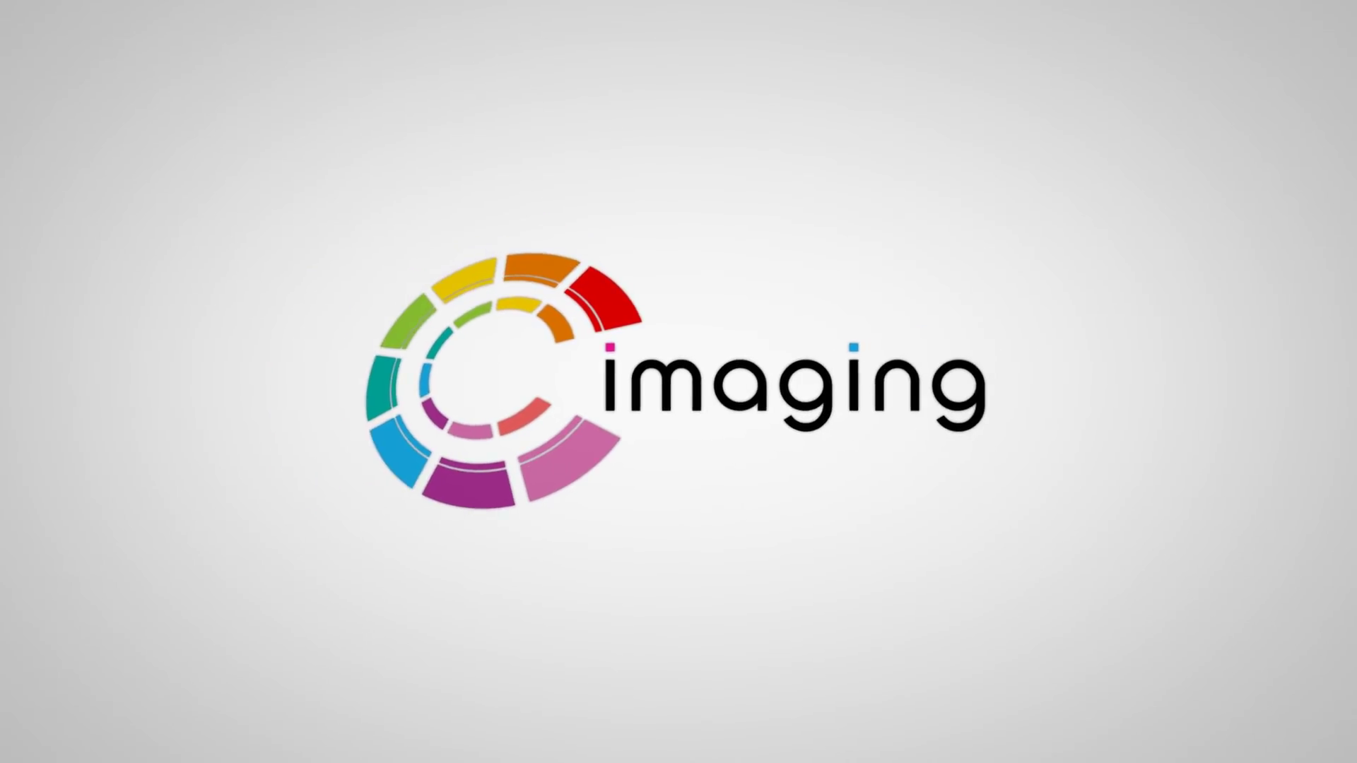
In Standard Screen Mode, zoom 001.jpg out to 25% and enlarge its window to leave grey space around the photo.
left_click(565, 10)
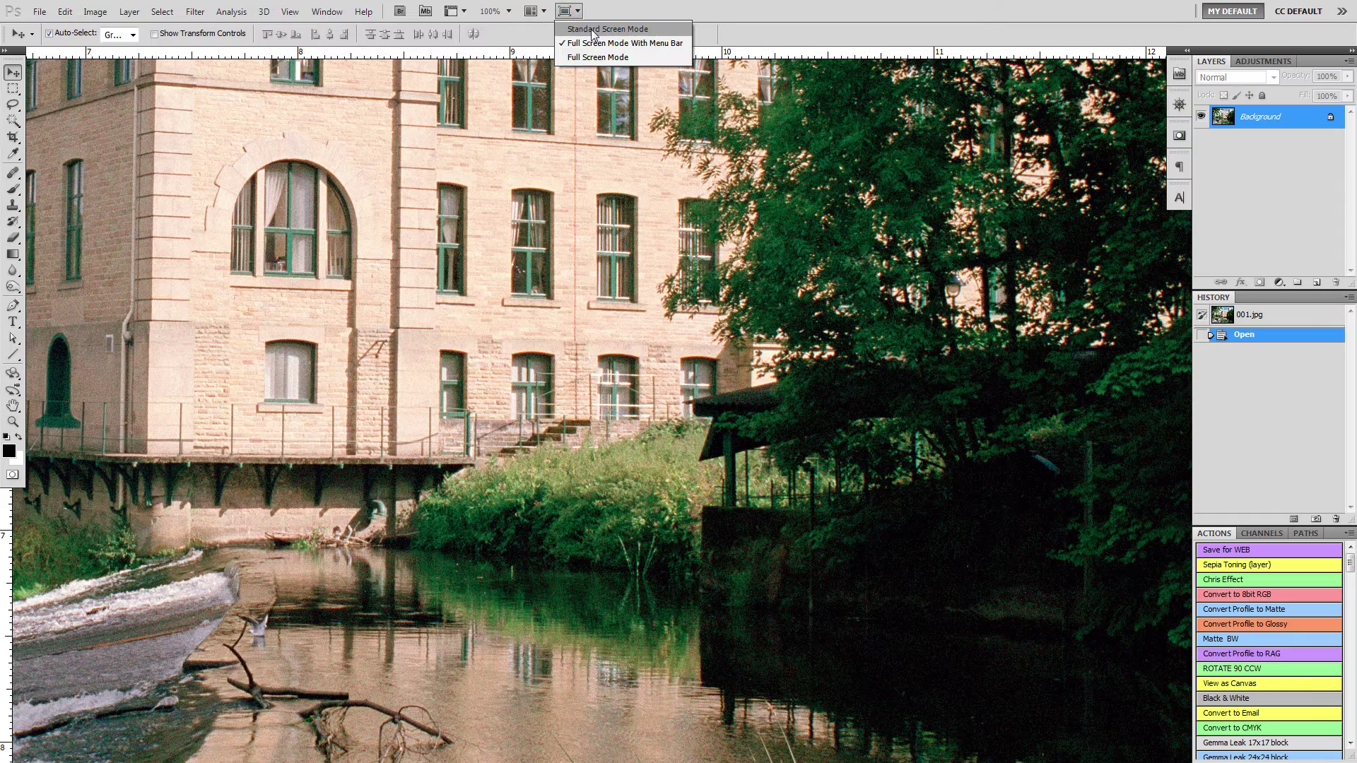
left_click(606, 29)
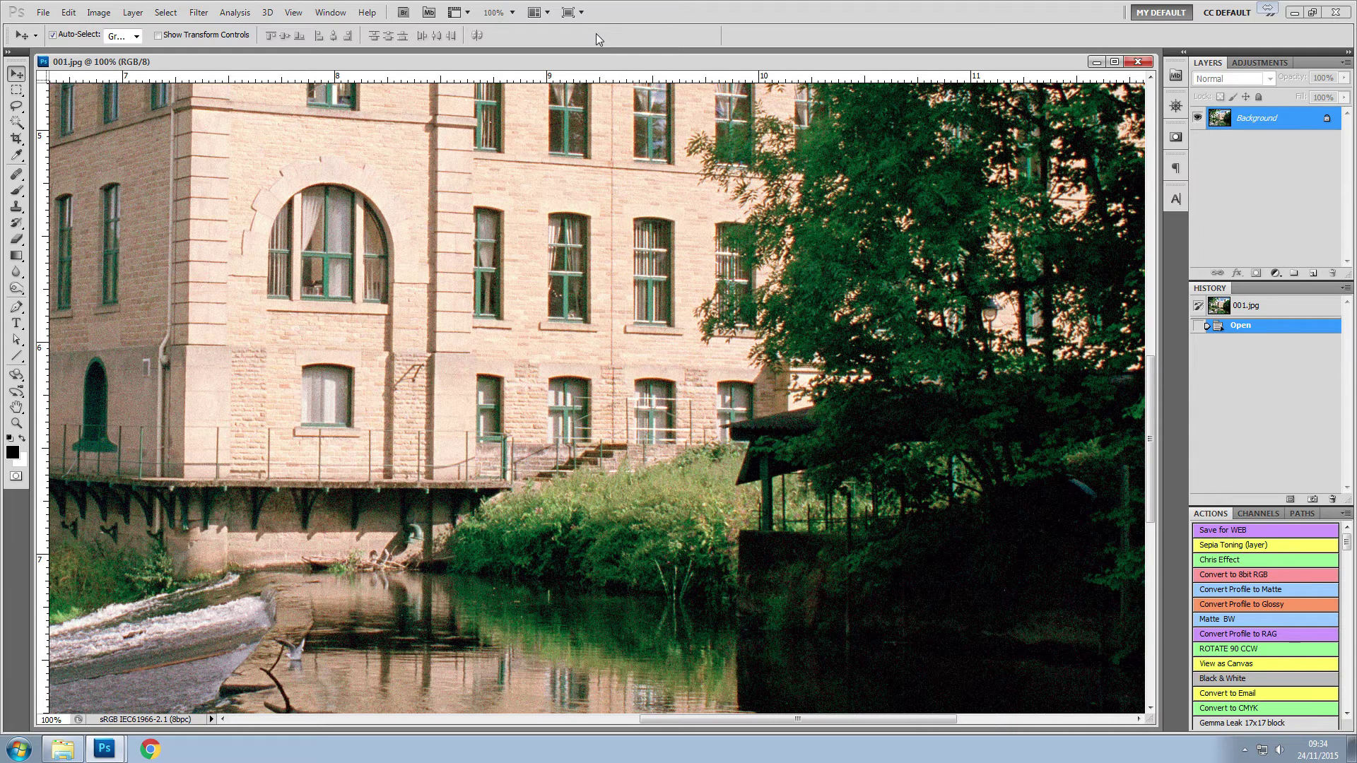
key("ctrl+minus")
key("ctrl+minus")
key("ctrl+minus")
key("ctrl+minus")
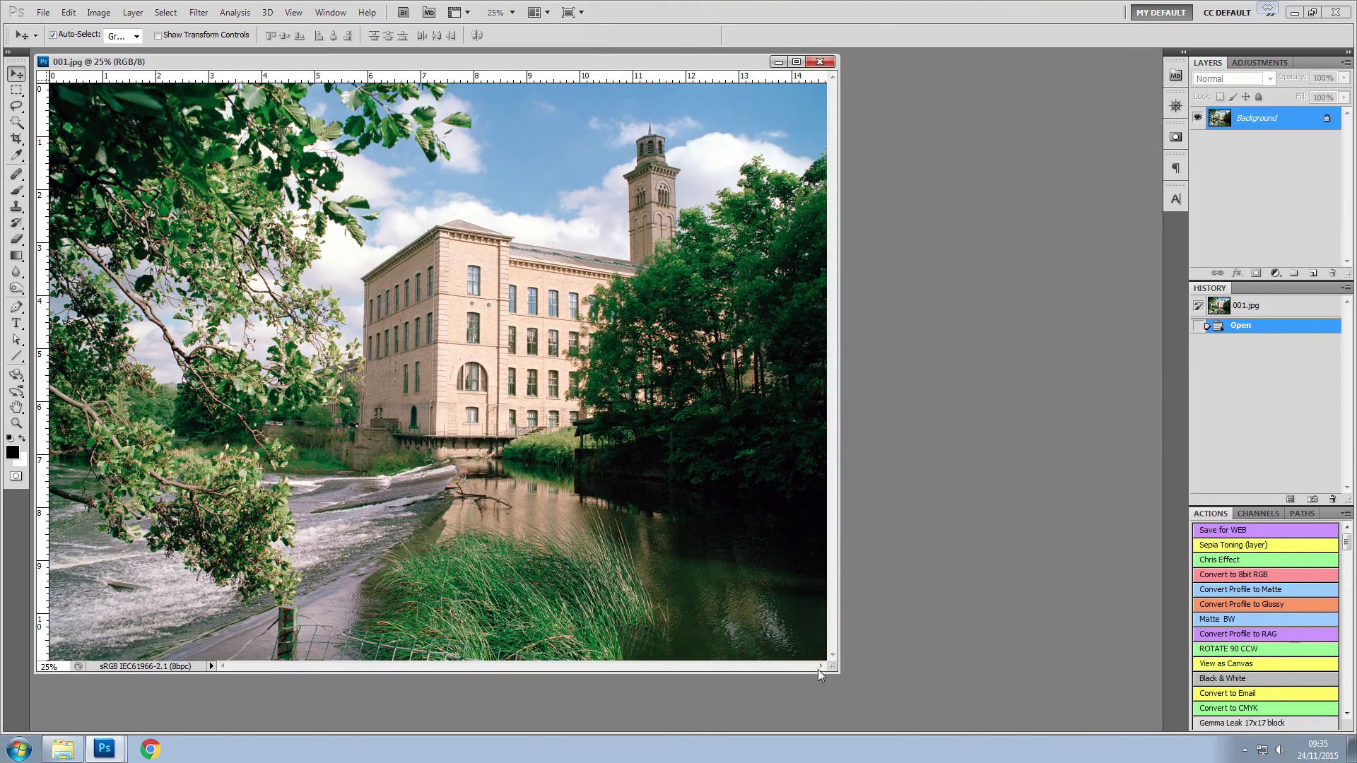
left_click_drag(834, 669, 1030, 696)
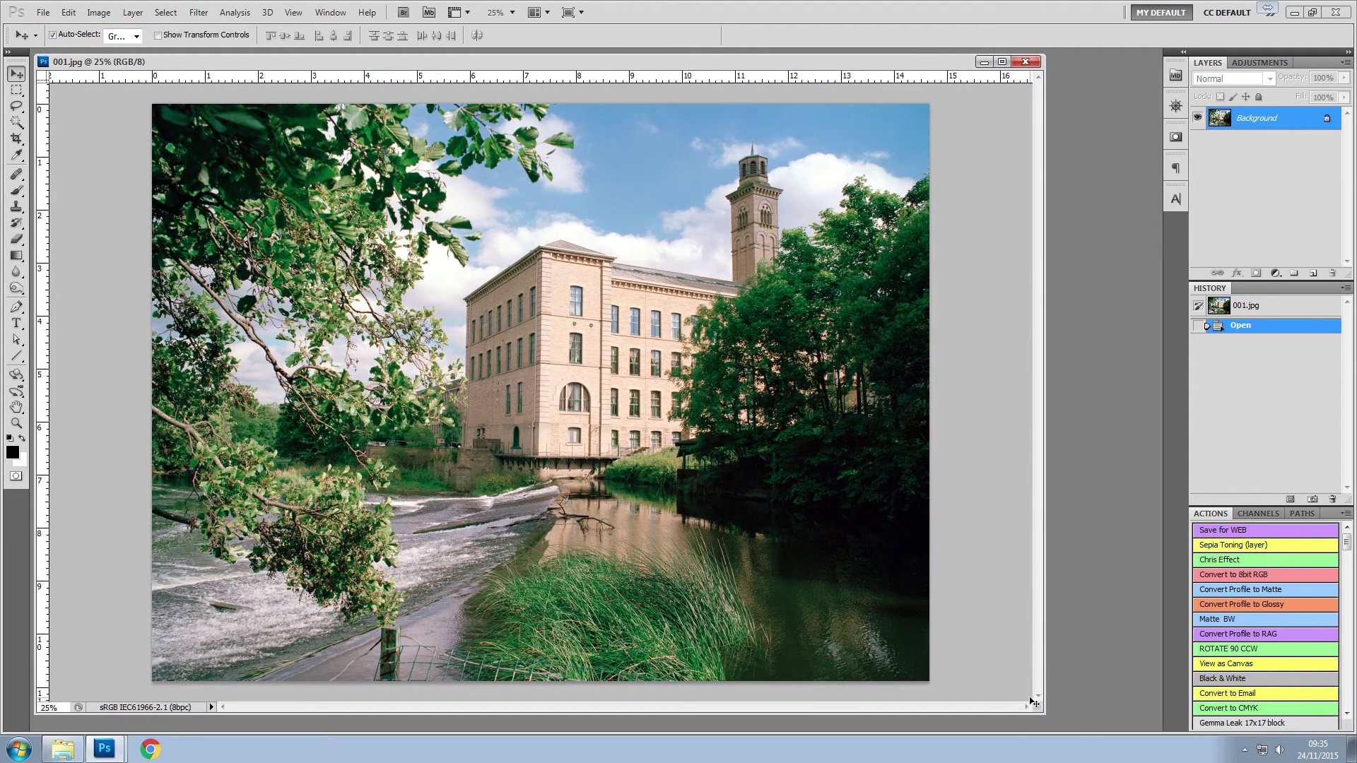
Create a white 9 x 6 inch RGB document at 300 pixels/inch and move its window aside to reveal the photo.
left_click(69, 12)
left_click(52, 29)
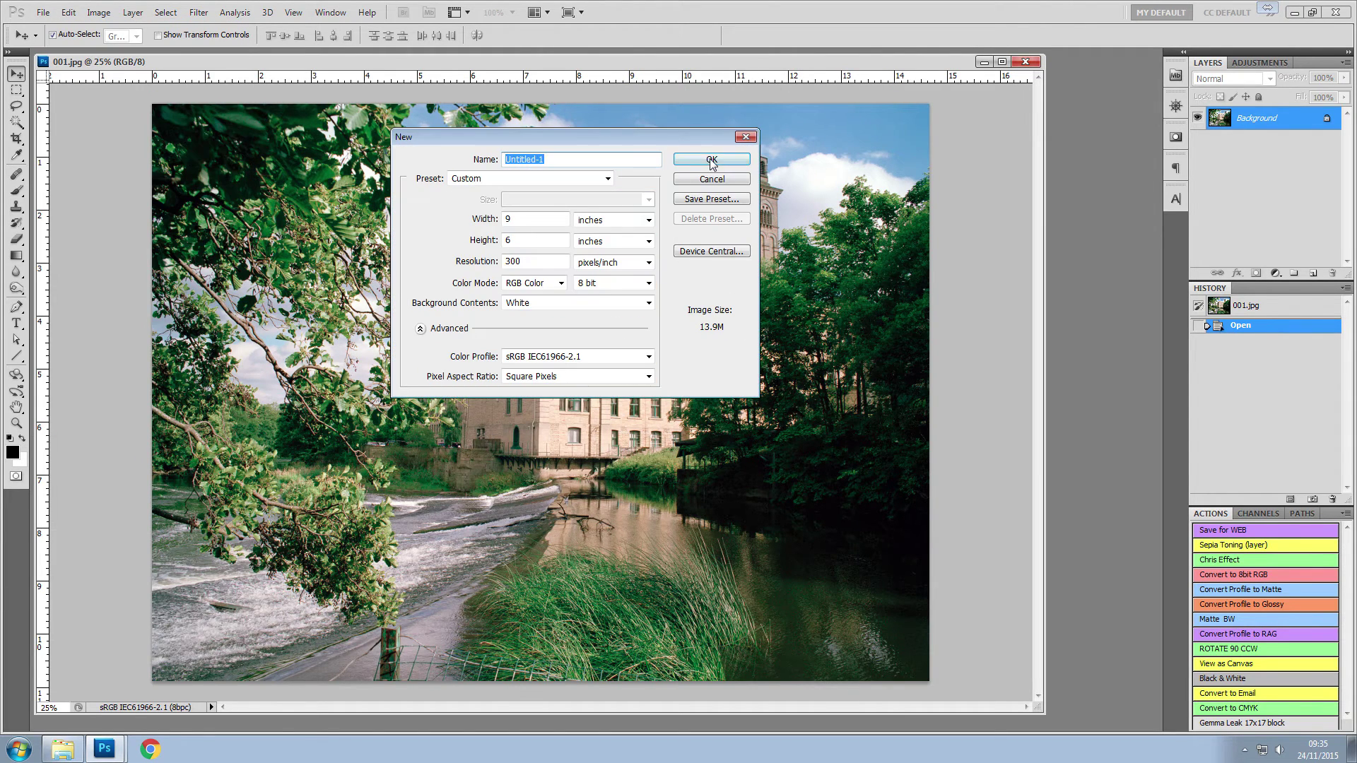
left_click(711, 160)
left_click_drag(629, 69, 1002, 93)
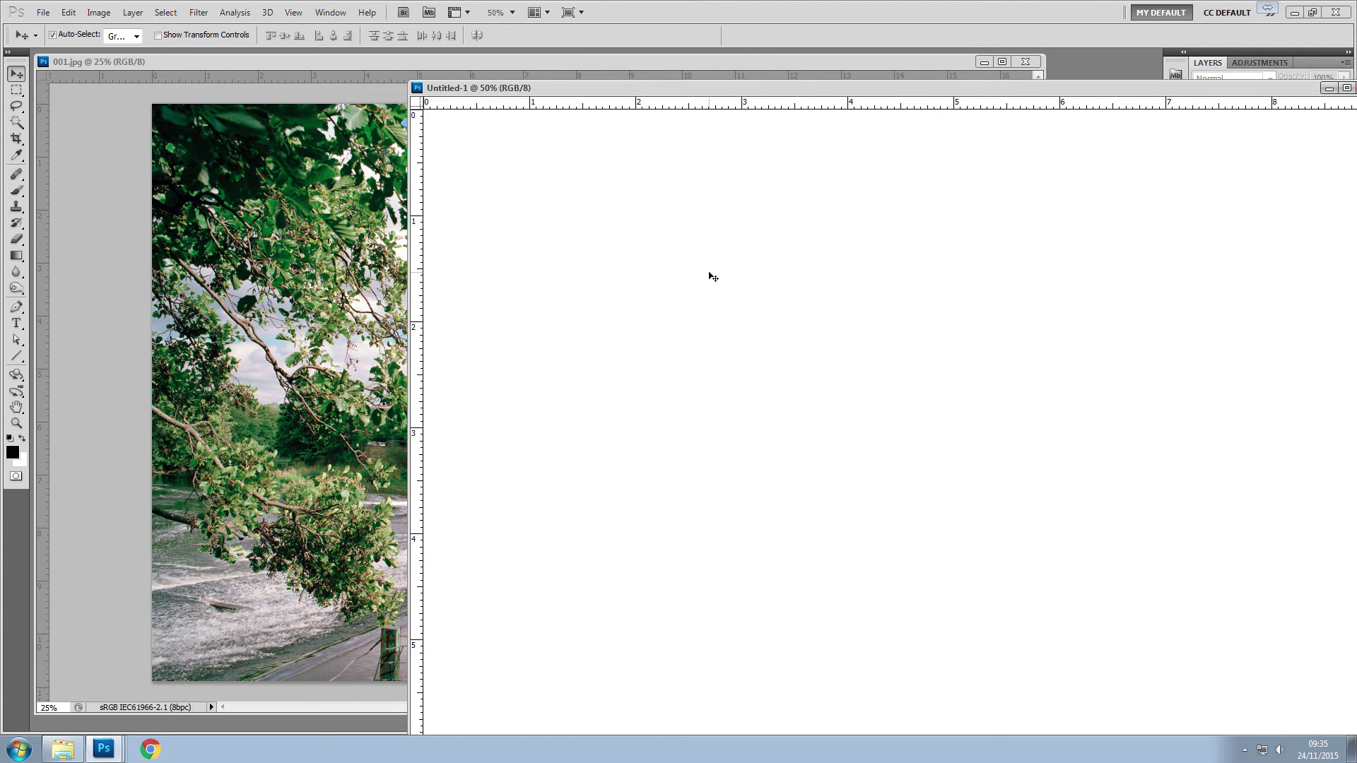
Copy the white canvas from Untitled-1 into 001.jpg as a layer and position it overlapping the photo's right edge.
left_click_drag(506, 279, 323, 303)
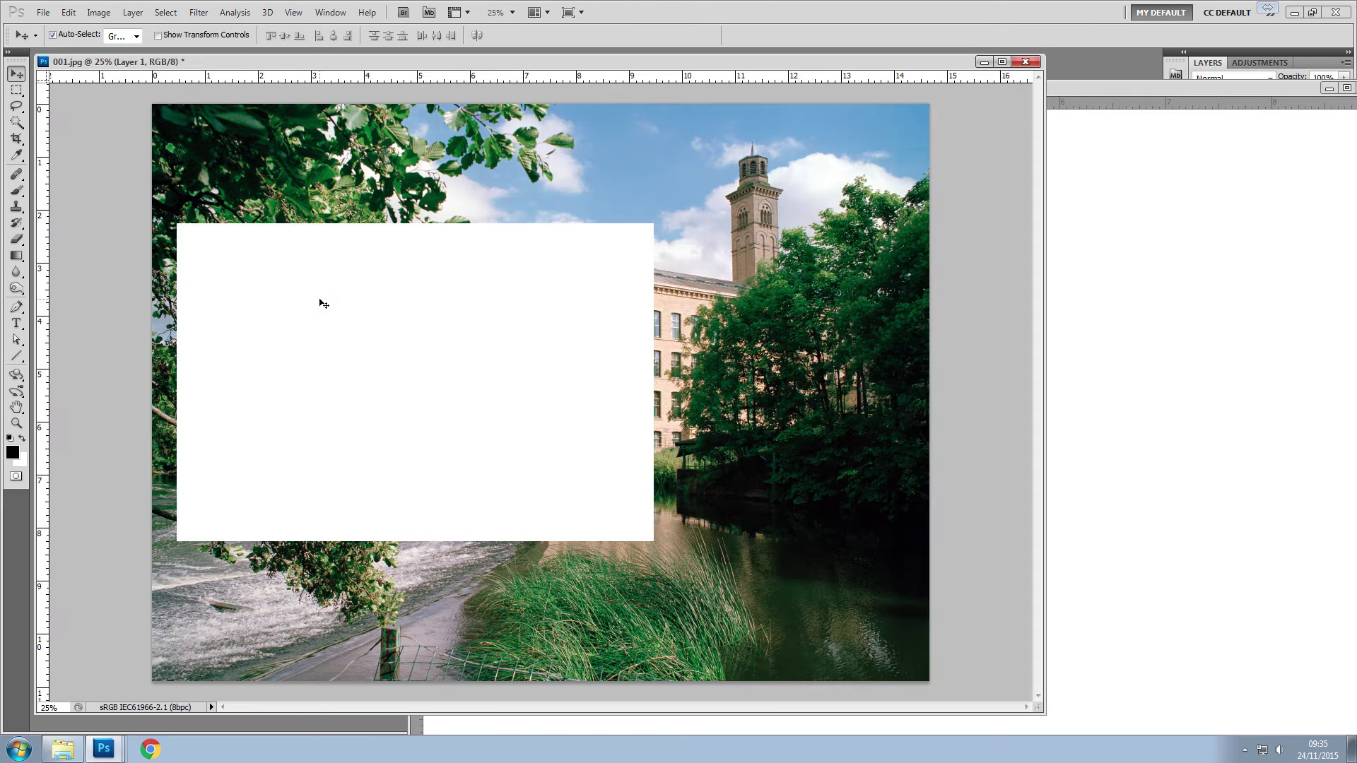
left_click_drag(466, 340, 850, 297)
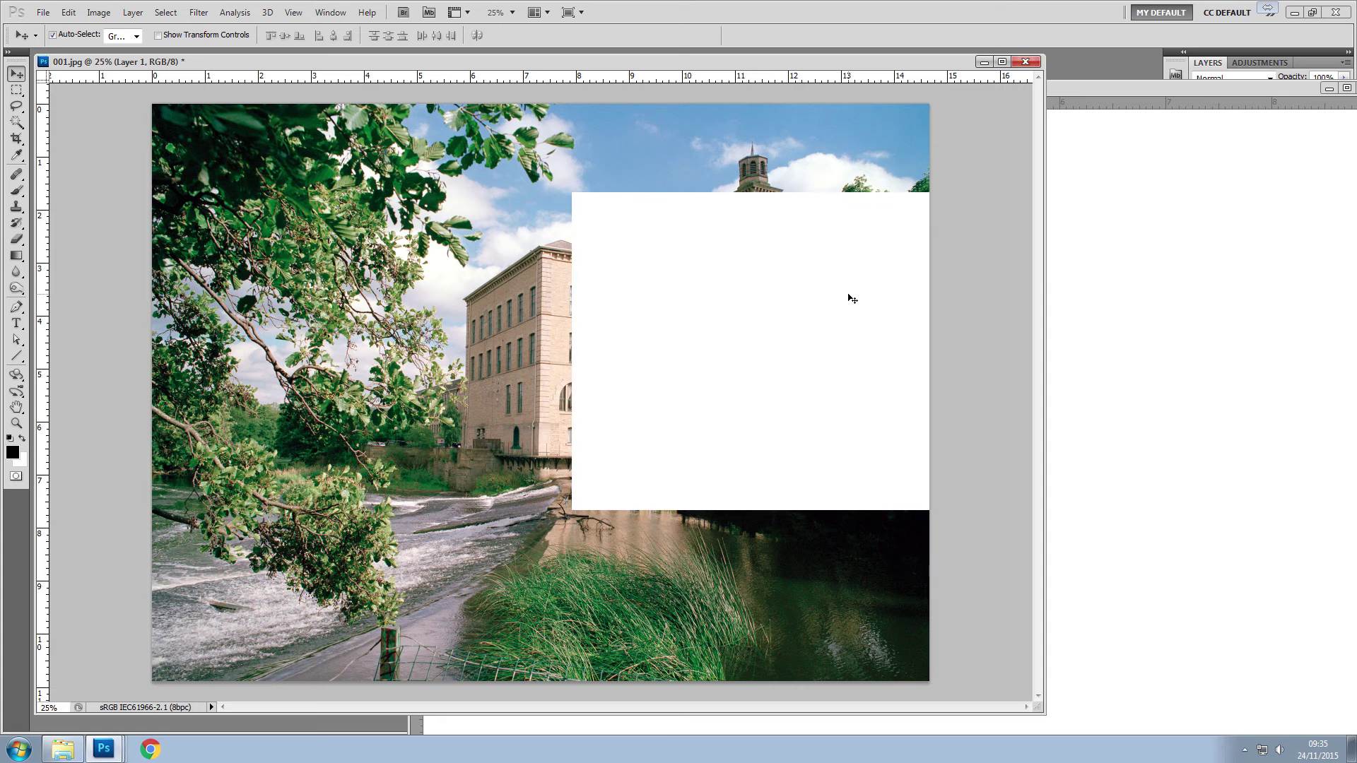
left_click_drag(857, 63, 798, 59)
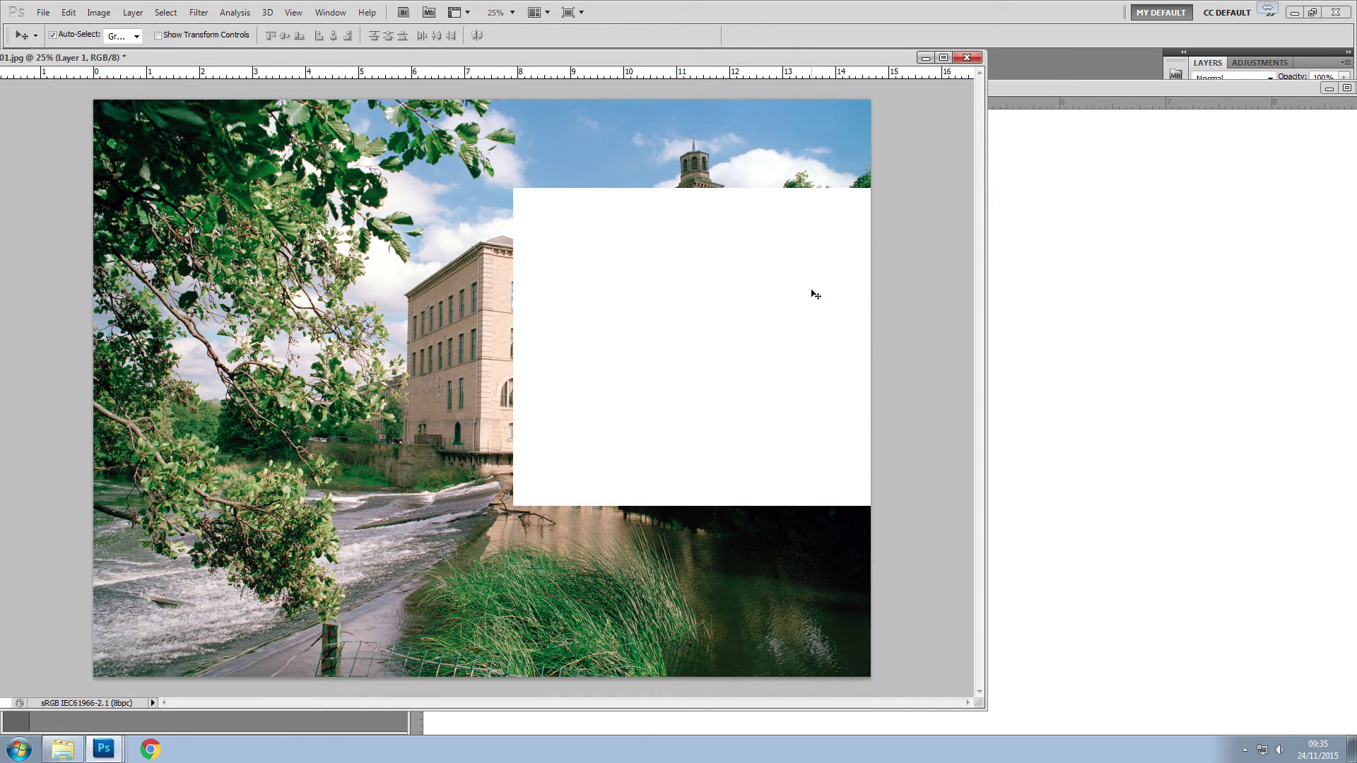
left_click_drag(823, 254, 781, 288)
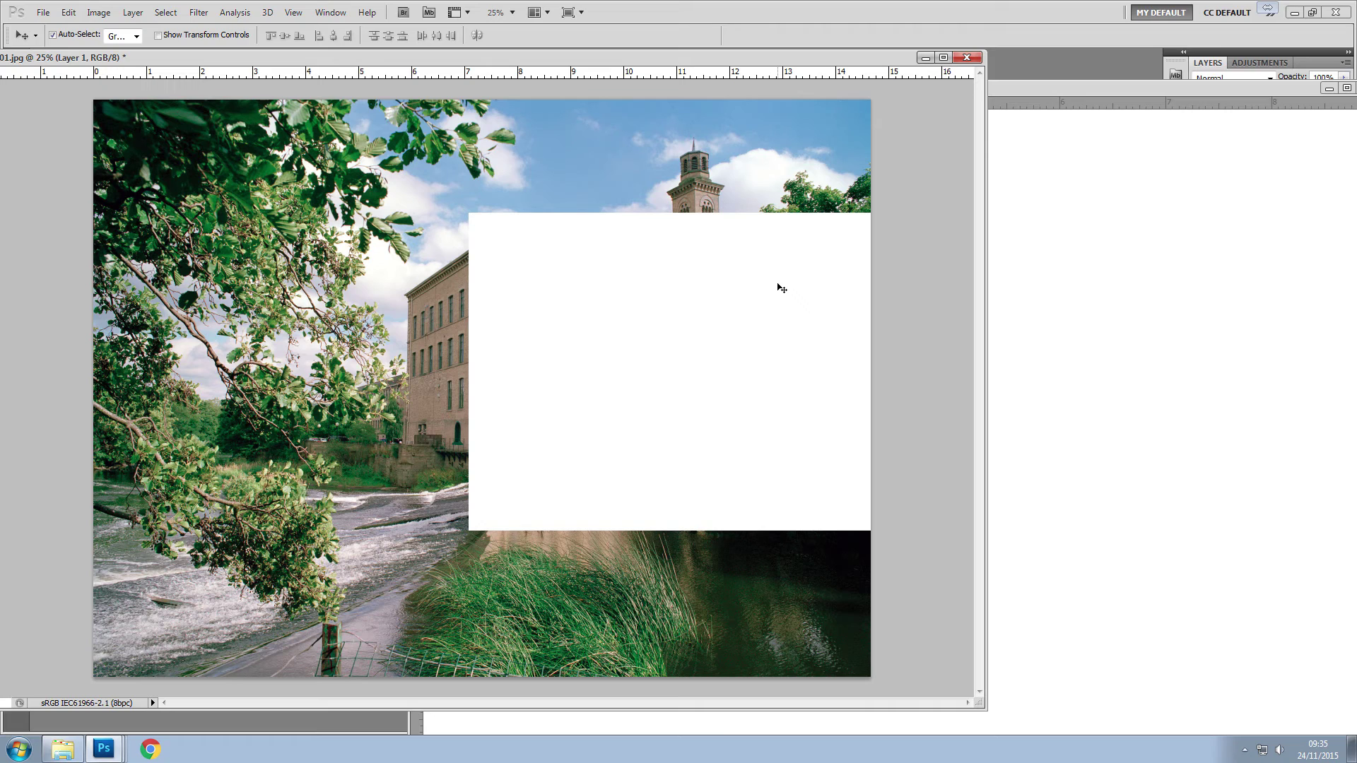
Try to move the white layer past the photo's right edge with Free Transform.
key("ctrl+t")
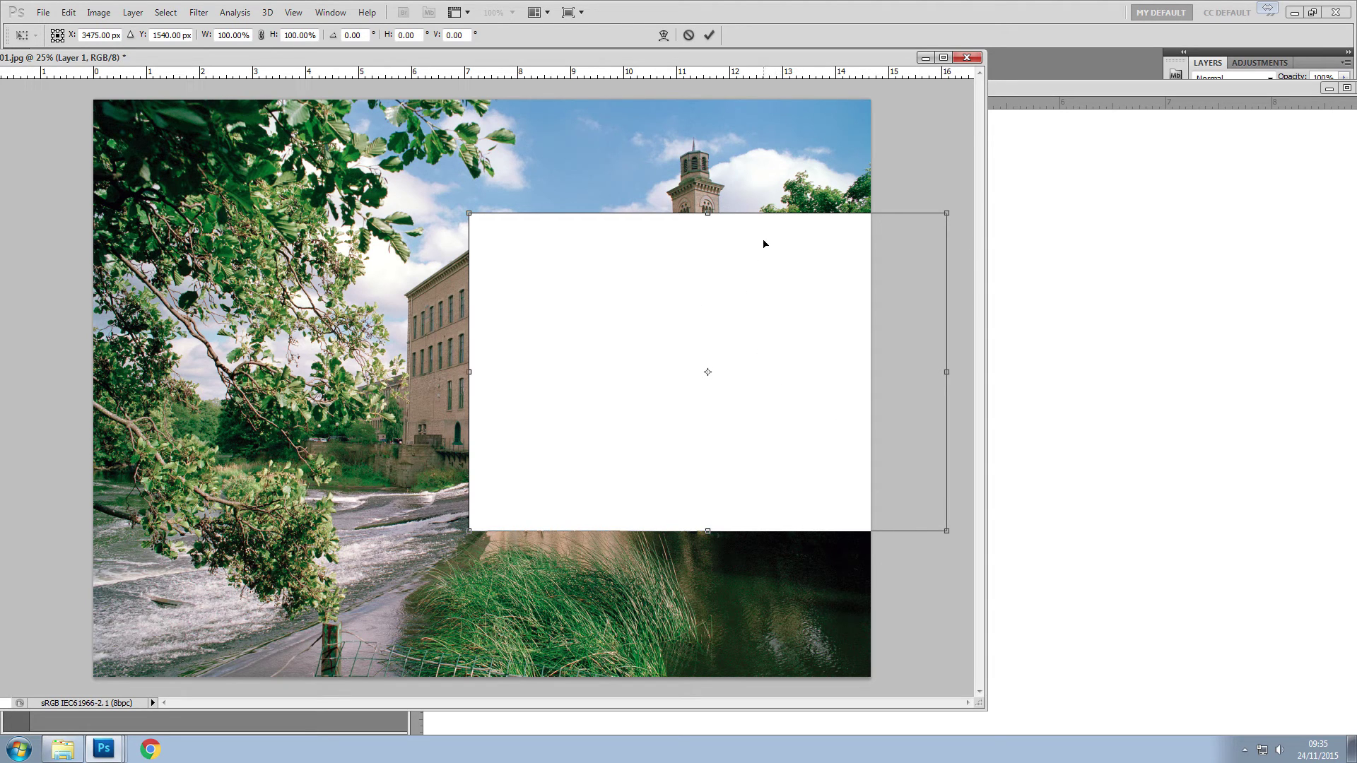
left_click_drag(761, 270, 806, 196)
left_click_drag(627, 191, 645, 380)
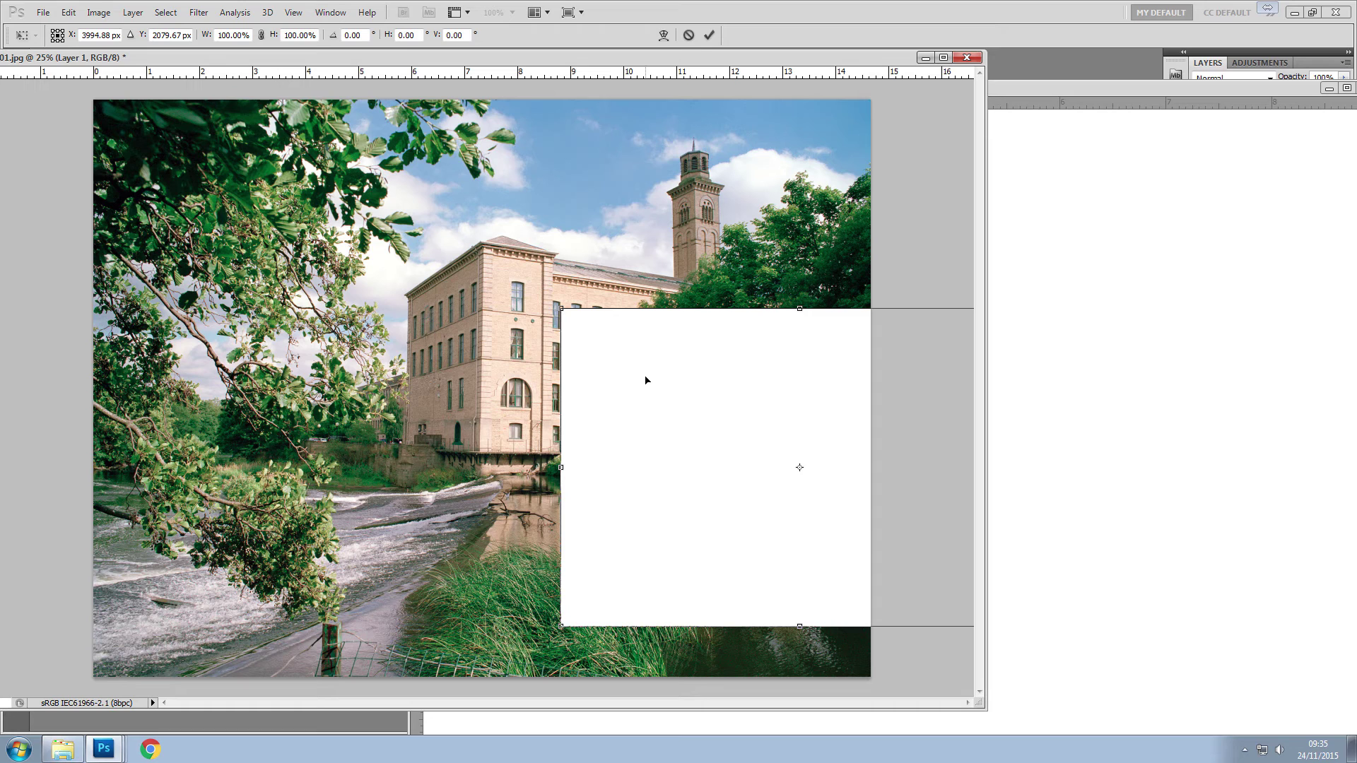
key("Escape")
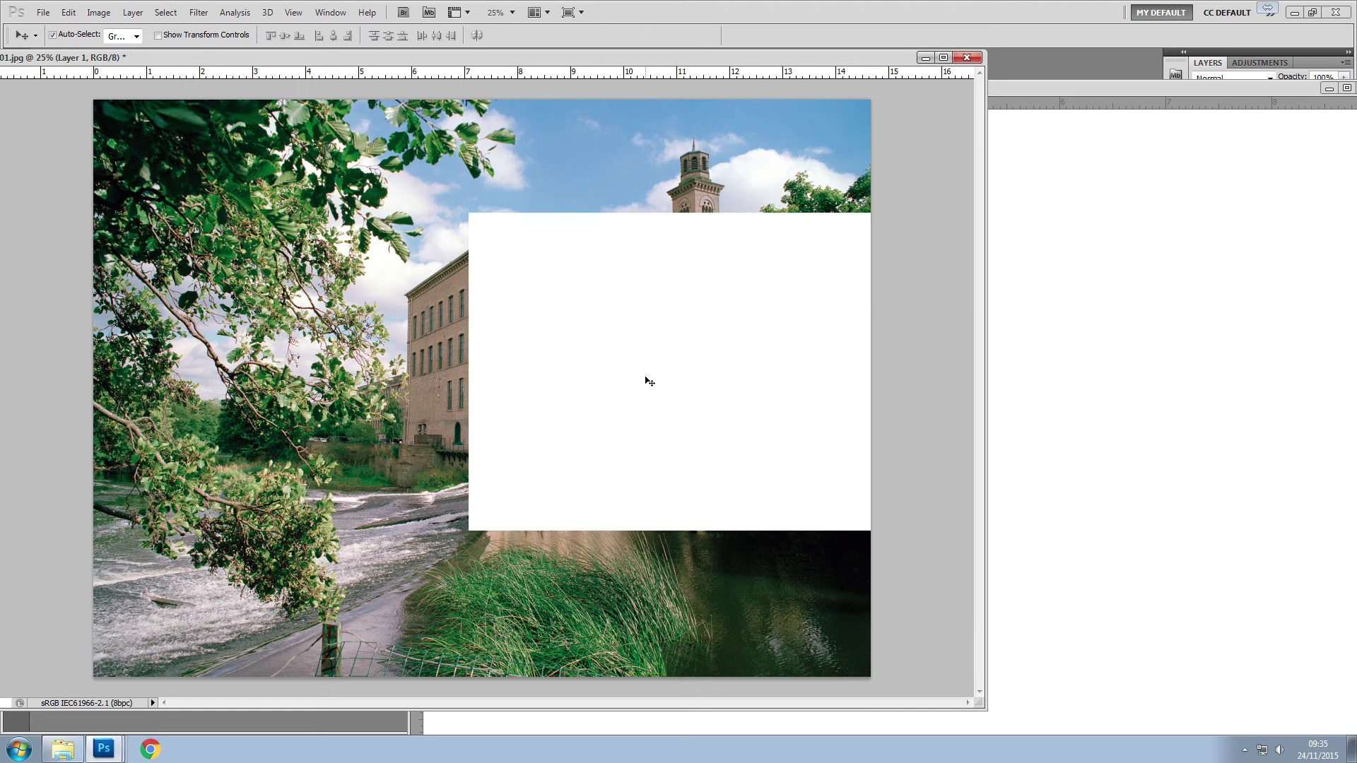
Delete the white layer from 001.jpg and bring the photo's window fully back into view.
key("Delete")
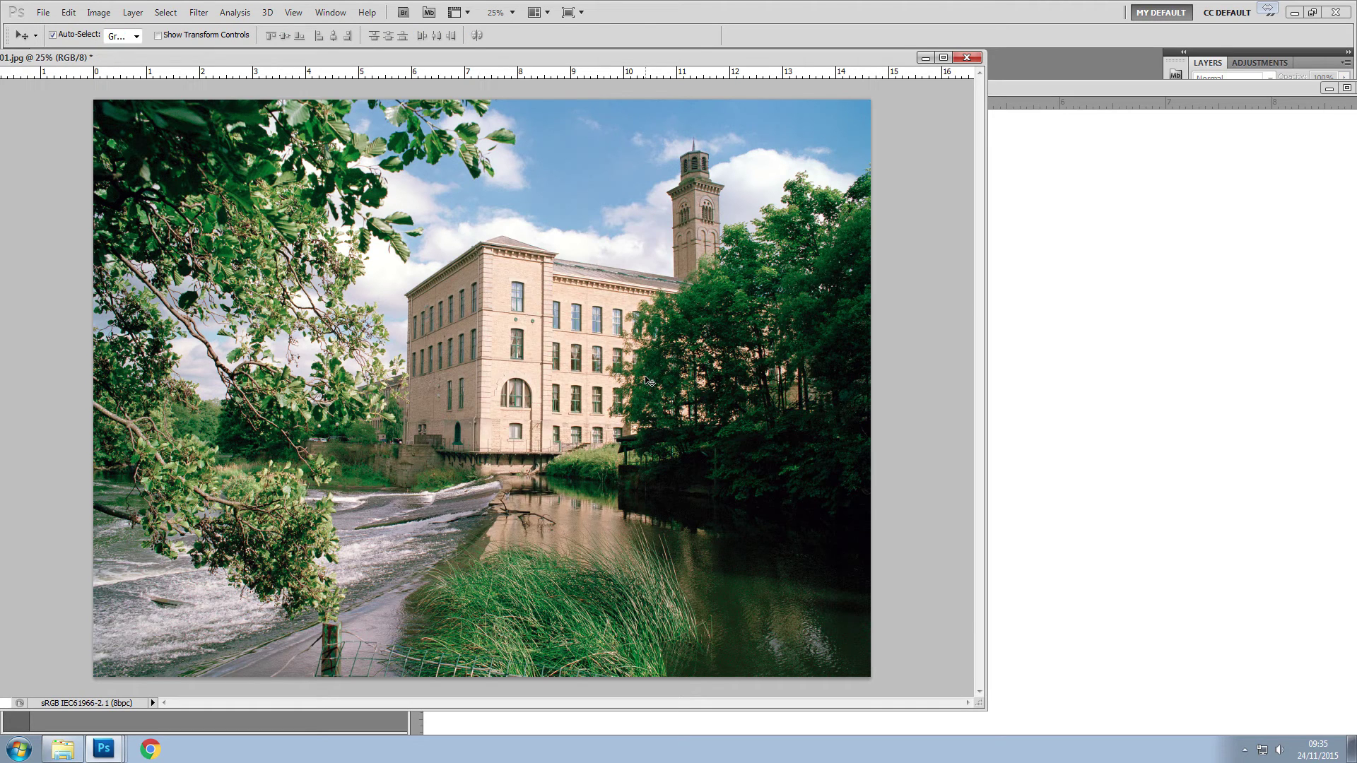
left_click_drag(742, 52, 846, 59)
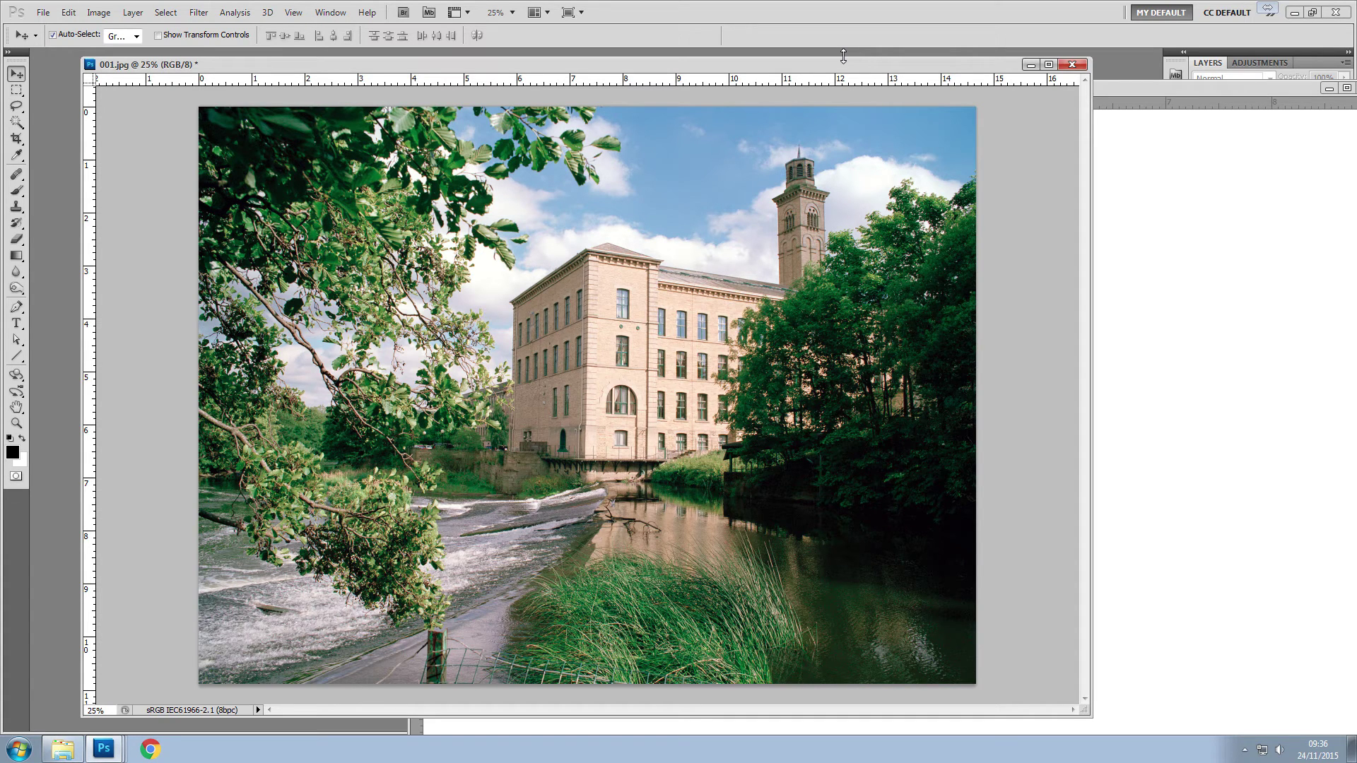
Switch 001.jpg to Full Screen Mode With Menu Bar and zoom it in to 100%.
left_click(569, 12)
left_click(647, 41)
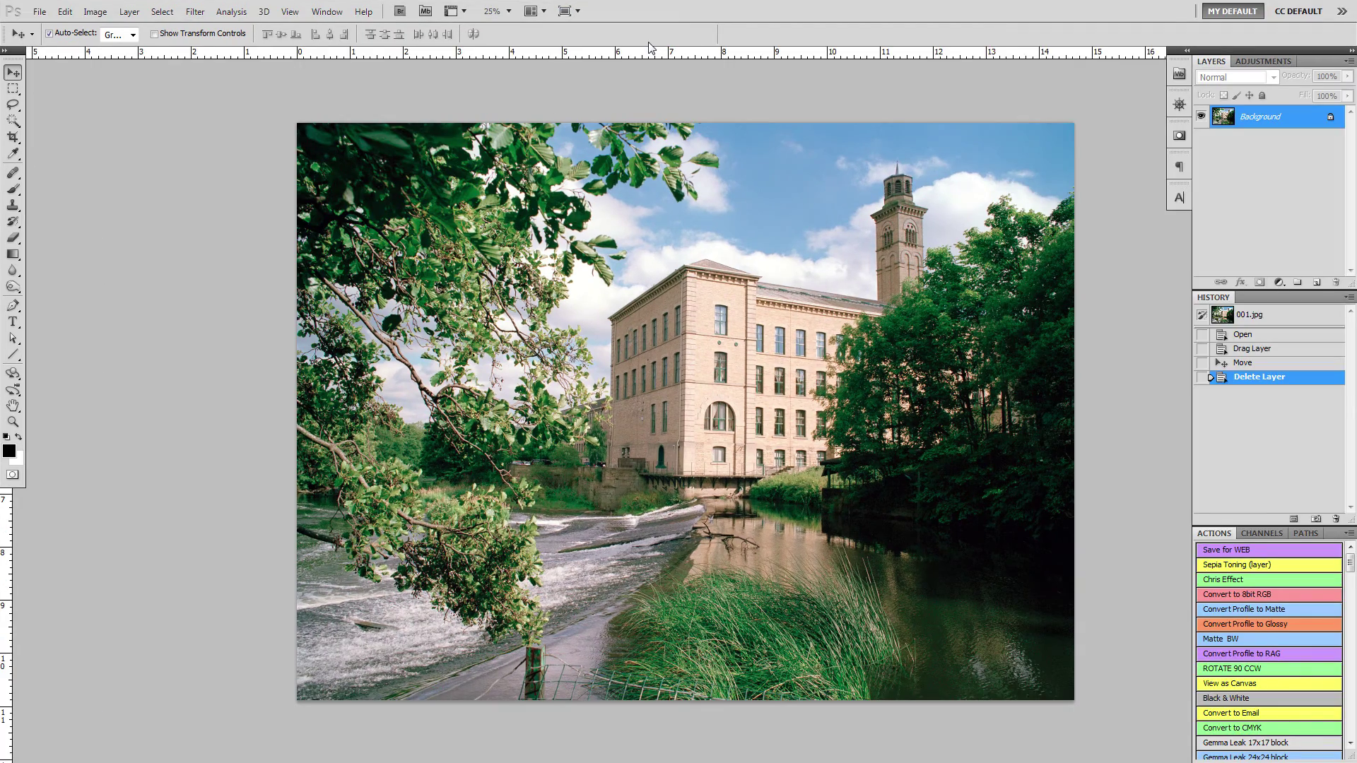
key("ctrl+plus")
key("ctrl+plus")
key("ctrl+plus")
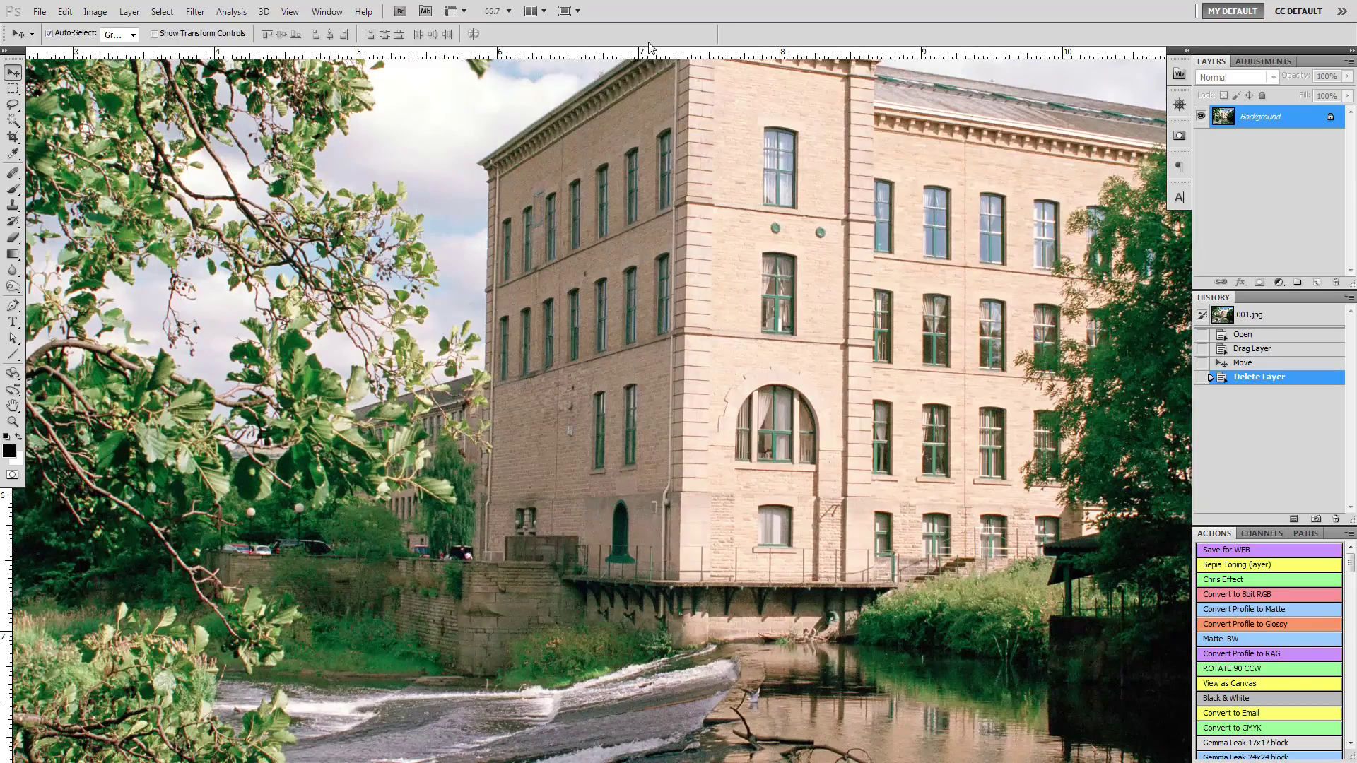
key("ctrl+plus")
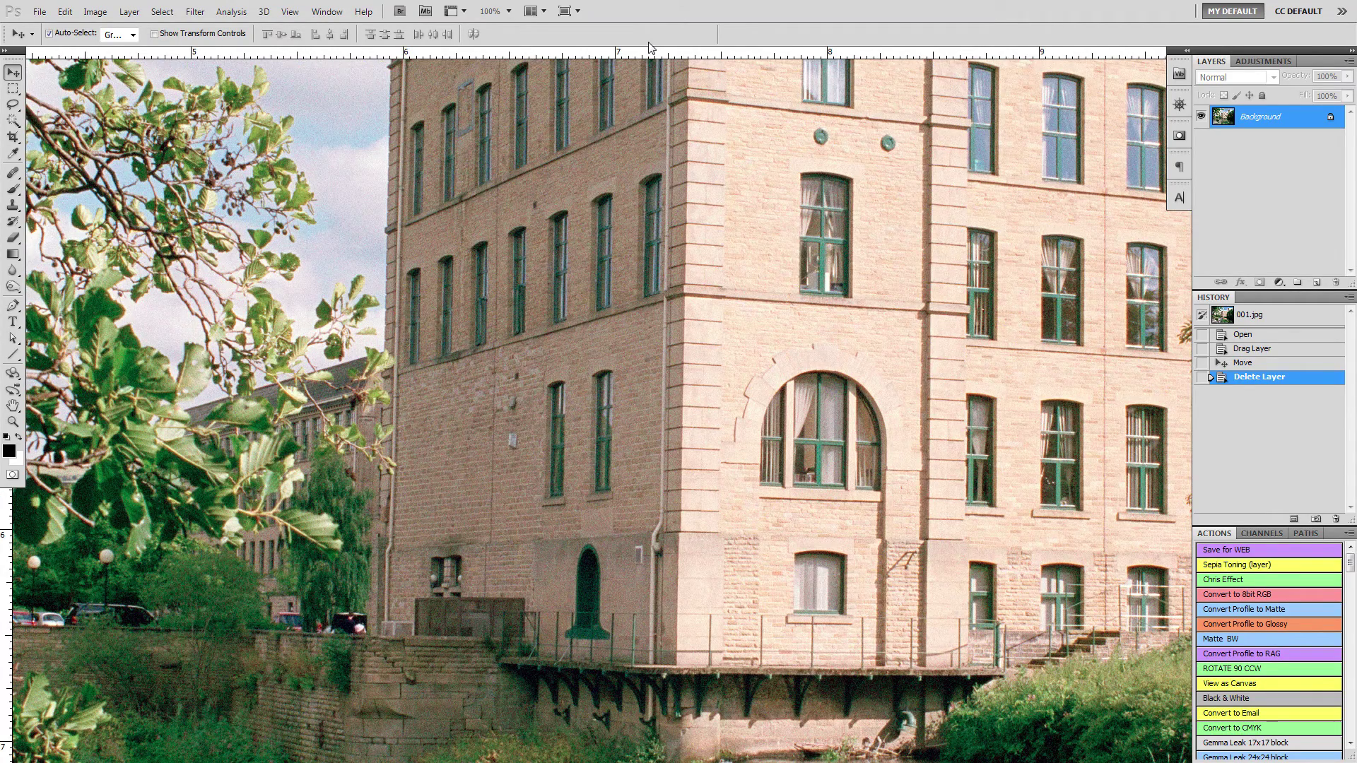
Activate the Lasso Tool and pan the photo from the building's facade to the tower.
left_click(15, 105)
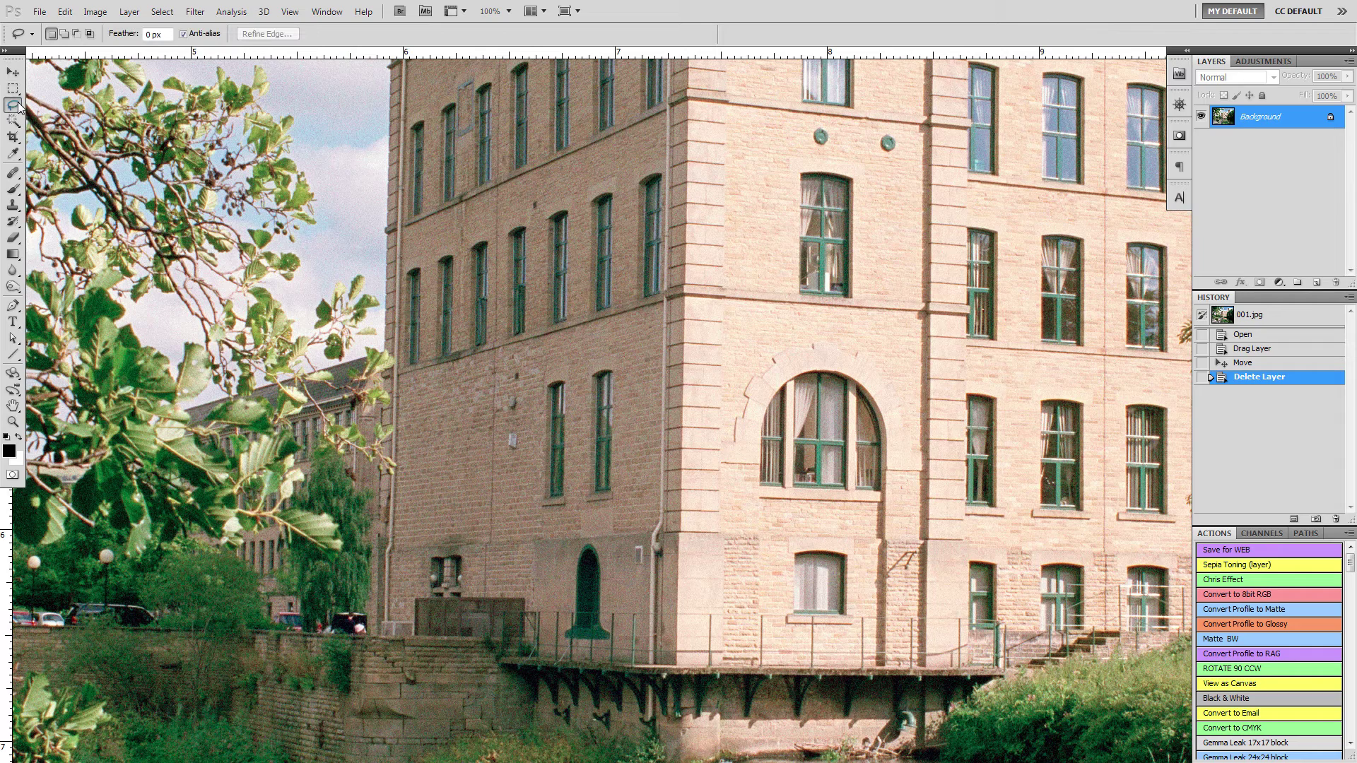
left_click(14, 106)
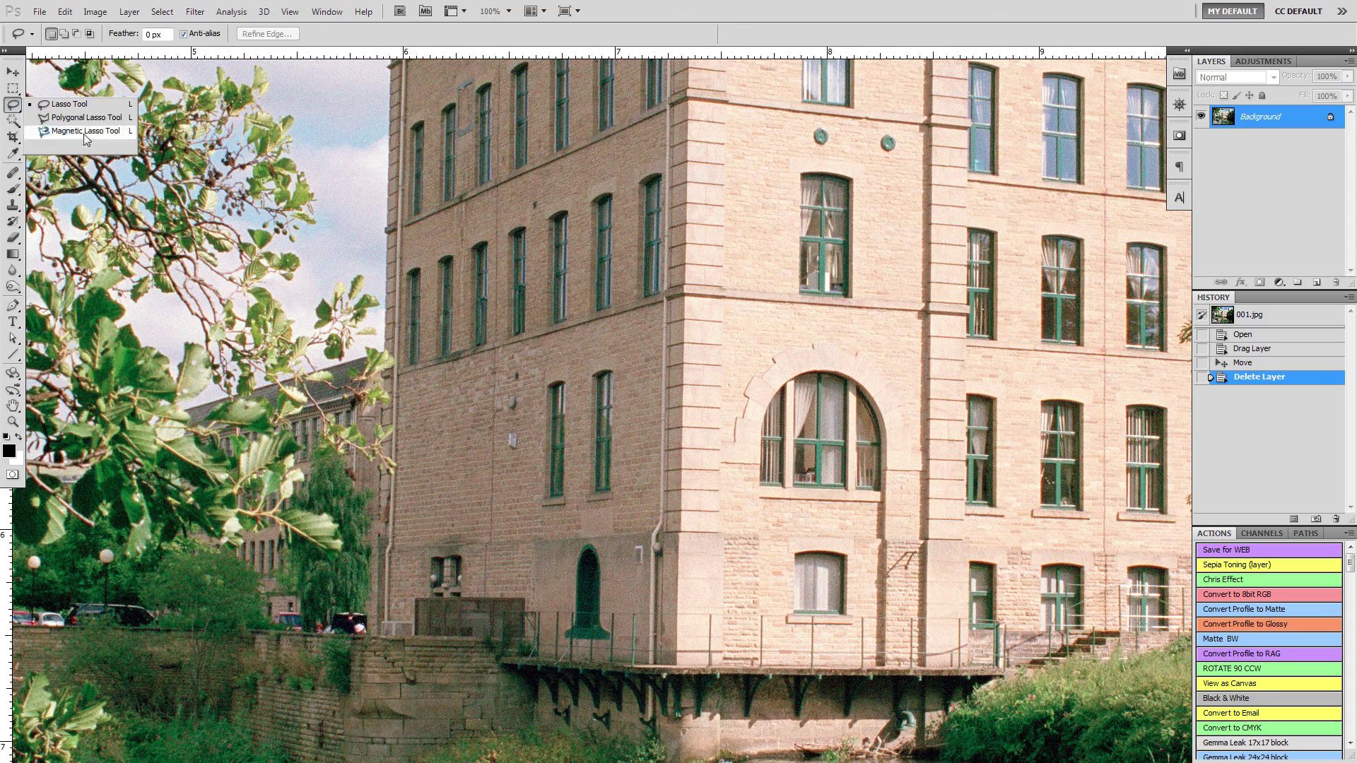
left_click(14, 106)
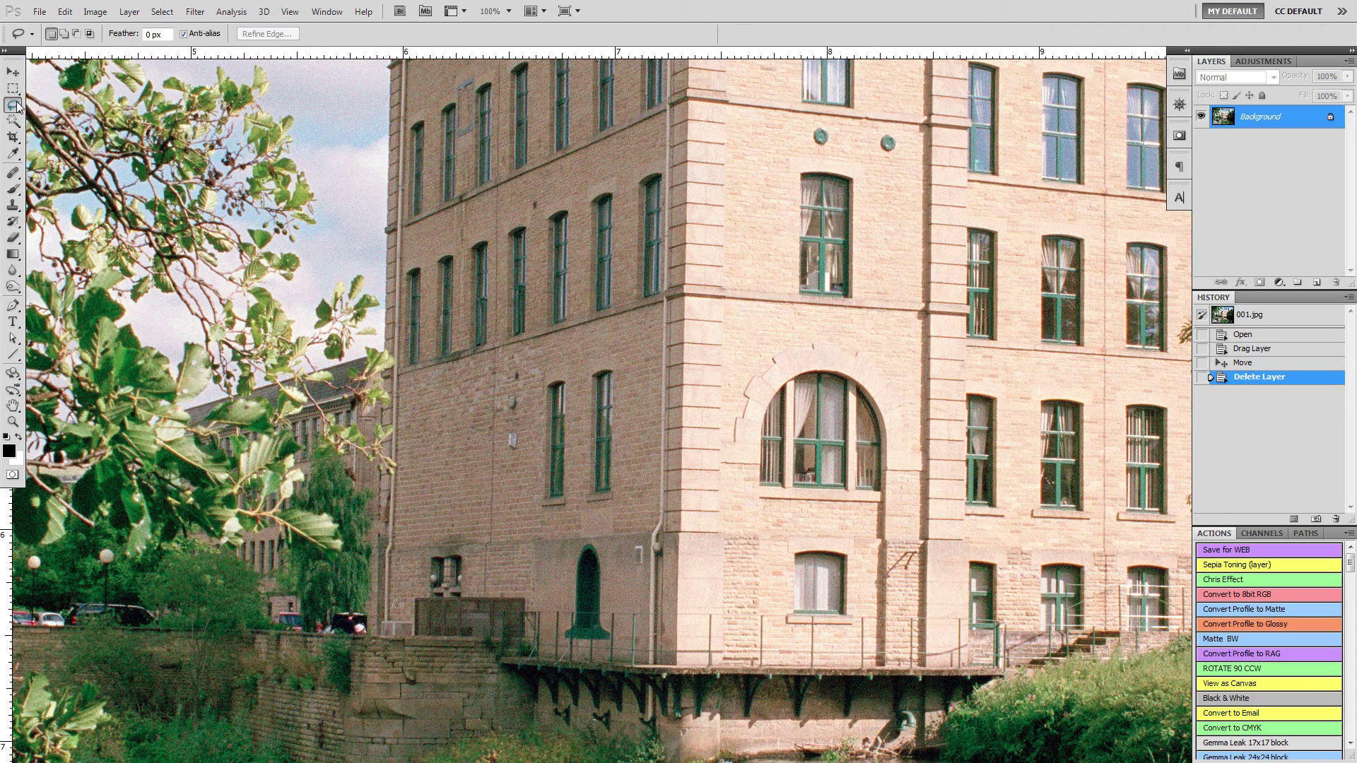
mouse_move(1131, 142)
left_mouse_down()
mouse_move(1001, 248)
mouse_move(612, 445)
left_mouse_up()
left_click_drag(1011, 198, 626, 397)
left_click_drag(591, 278, 745, 265)
Look over the screen modes, then pan past the photo's upper-right corner into the grey area and back to the tower.
left_click(565, 11)
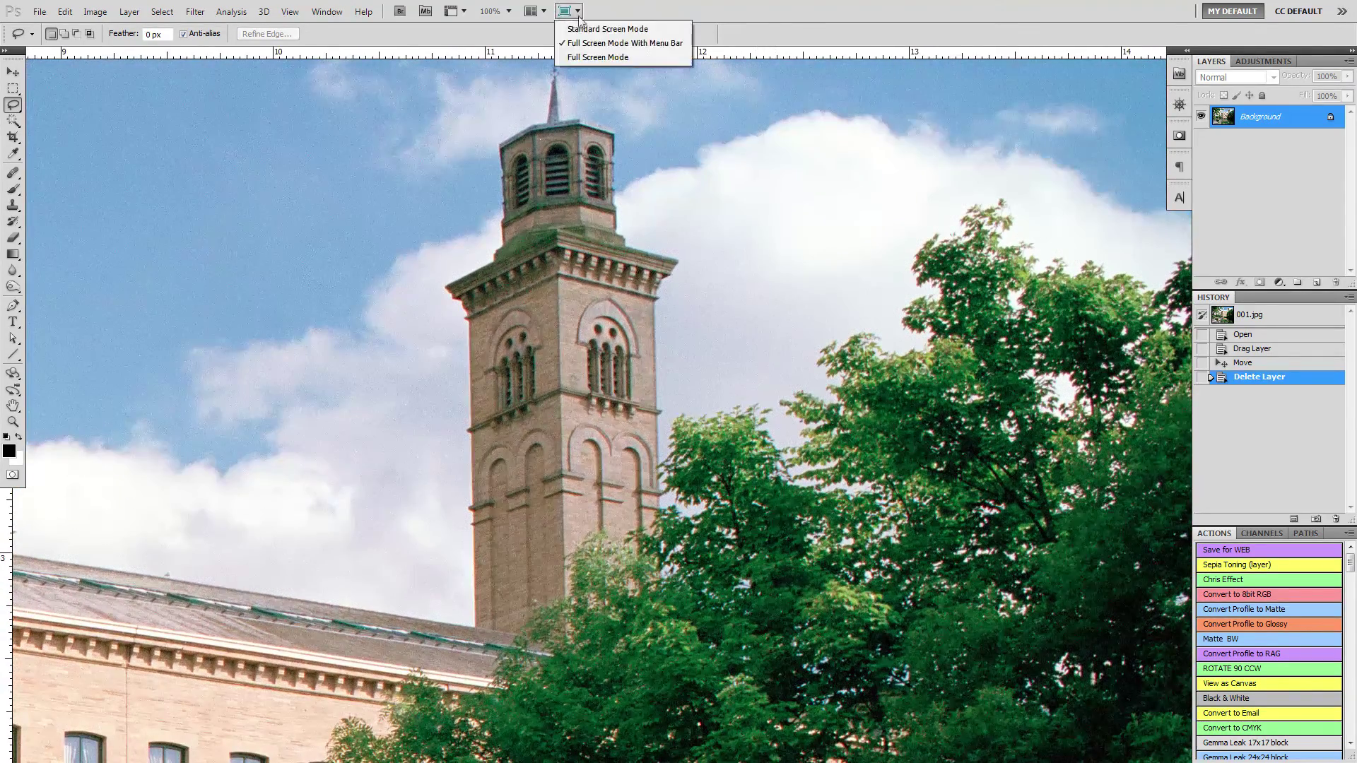
left_click(622, 28)
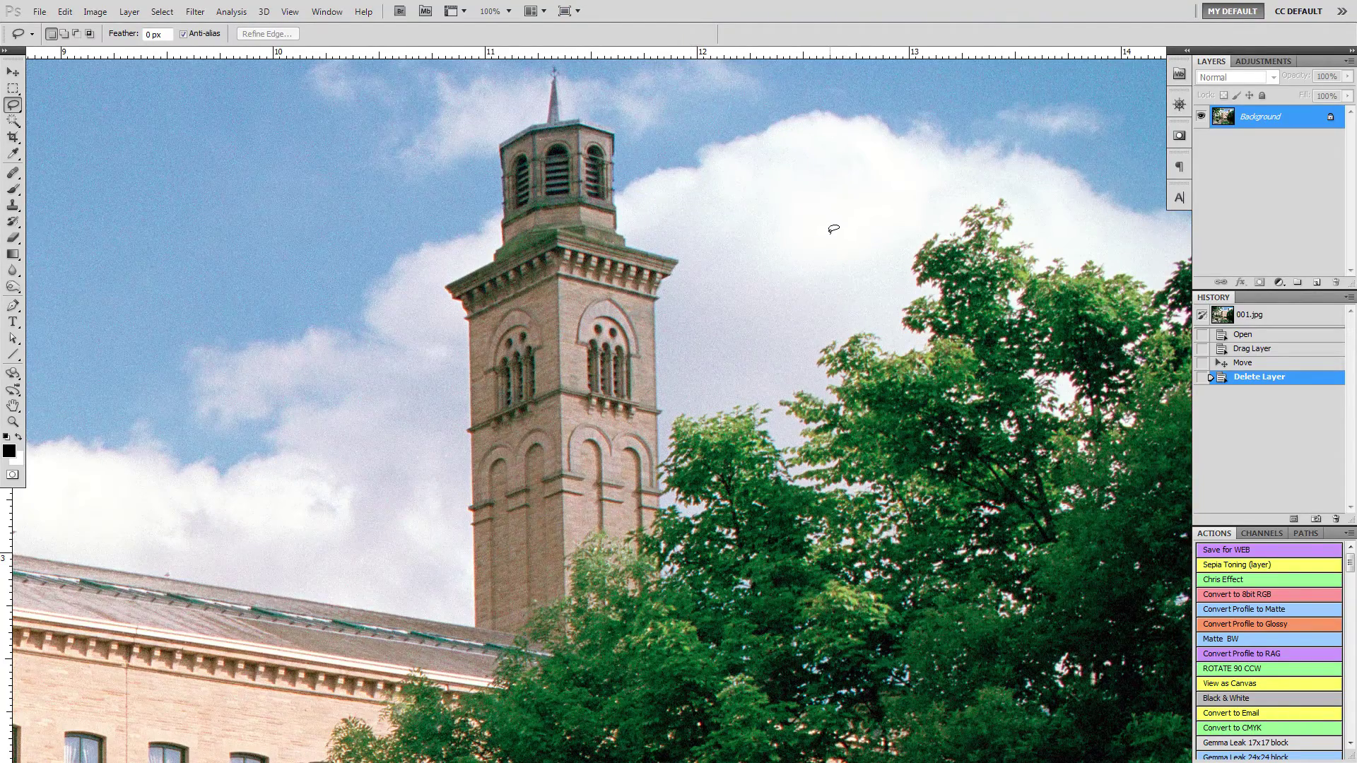
left_click_drag(943, 102, 163, 566)
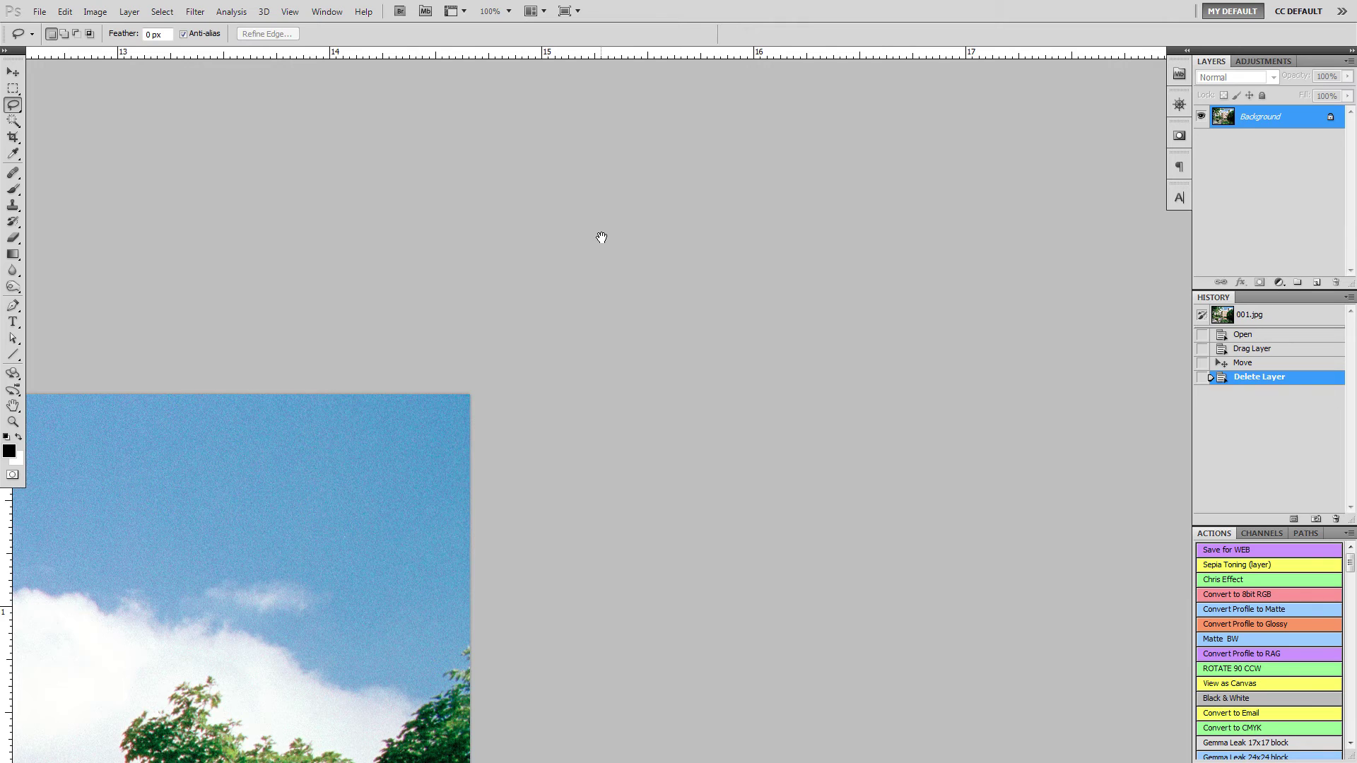
left_click_drag(387, 475, 1152, 264)
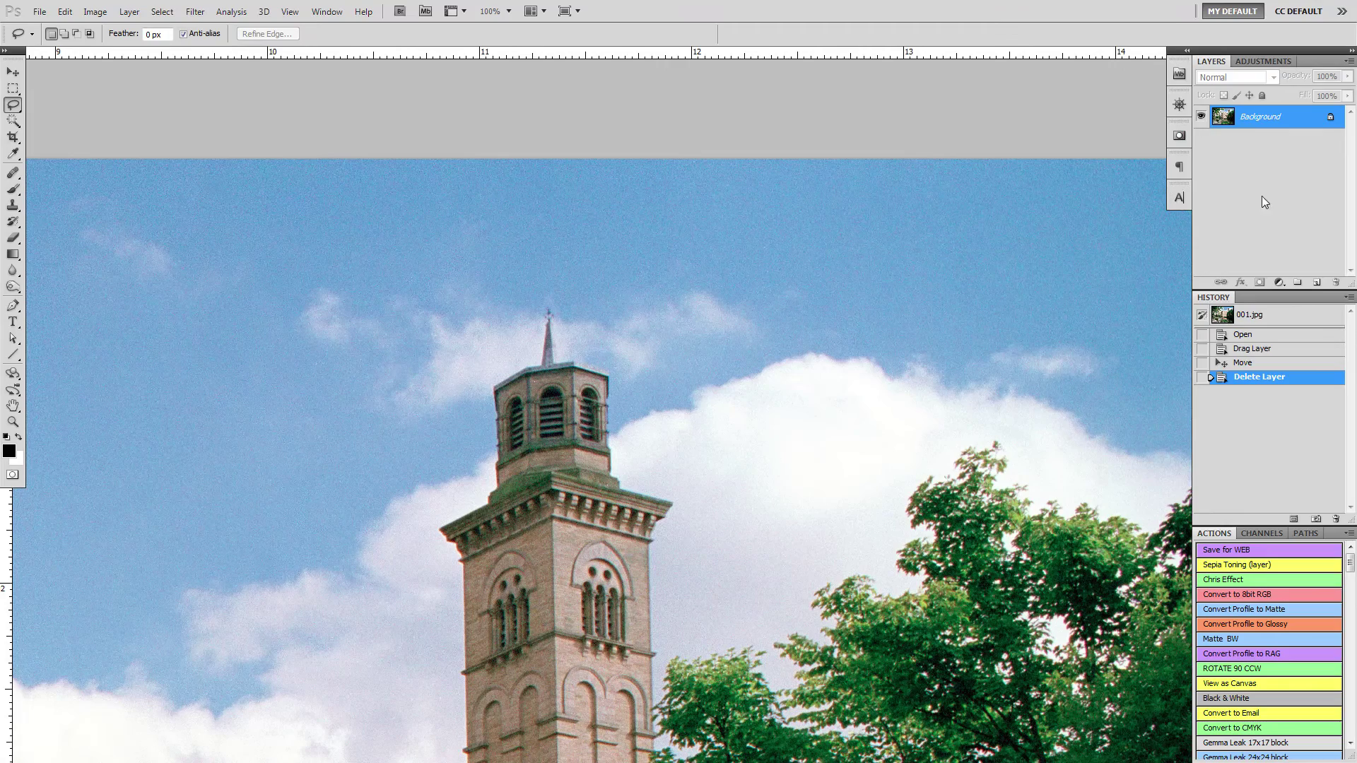
left_click_drag(1009, 439, 1132, 229)
left_click_drag(992, 348, 991, 320)
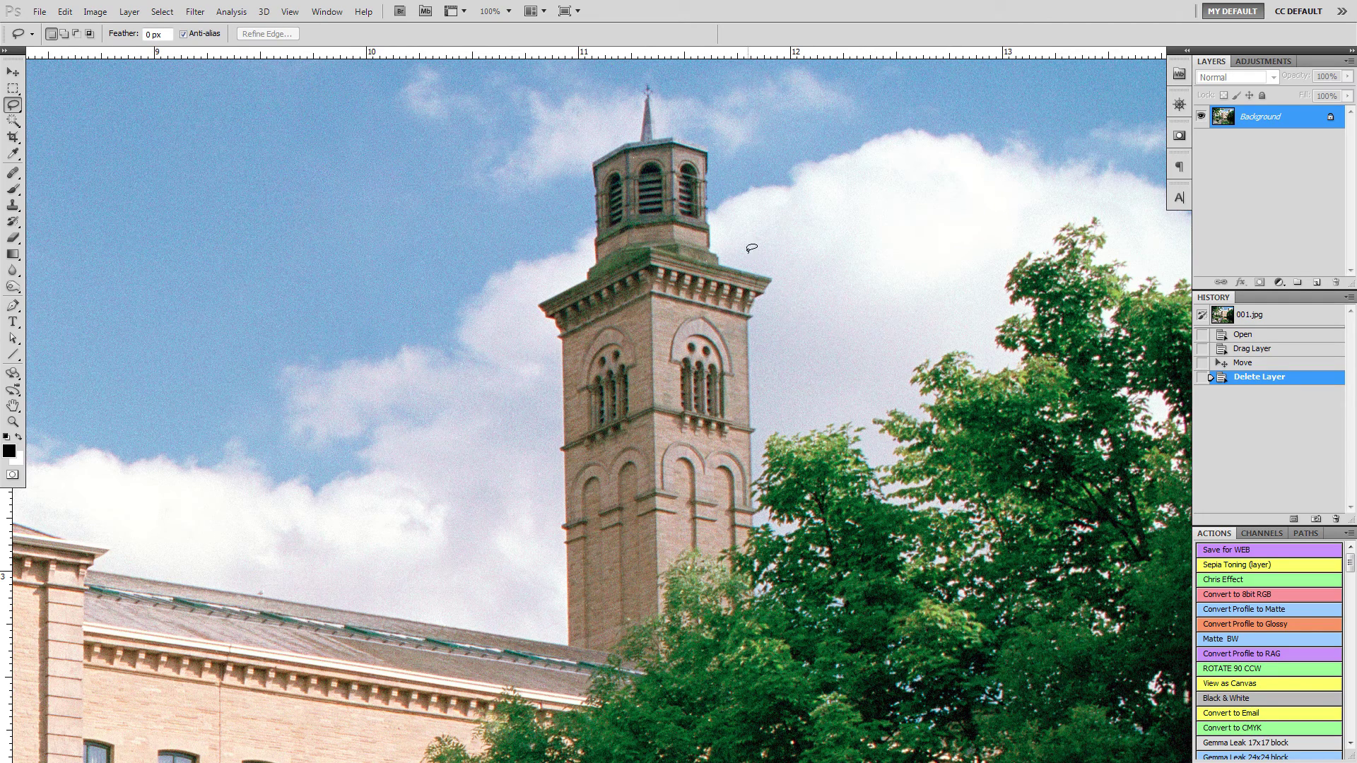
Draw a freehand lasso outline through the white cloud, from beside the tower down and along the treetops.
mouse_move(746, 249)
left_mouse_down()
mouse_move(767, 399)
mouse_move(894, 396)
mouse_move(951, 318)
left_mouse_up()
left_click_drag(1036, 214, 1128, 211)
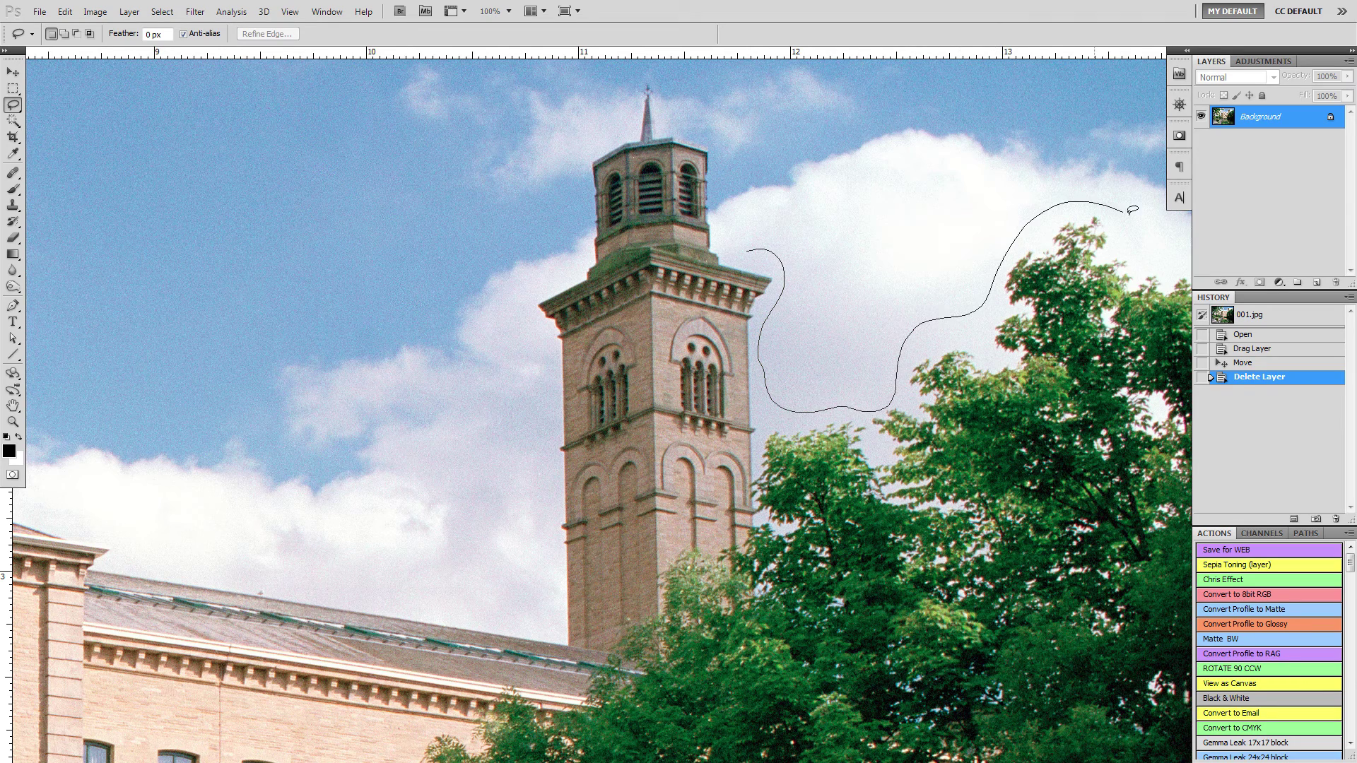